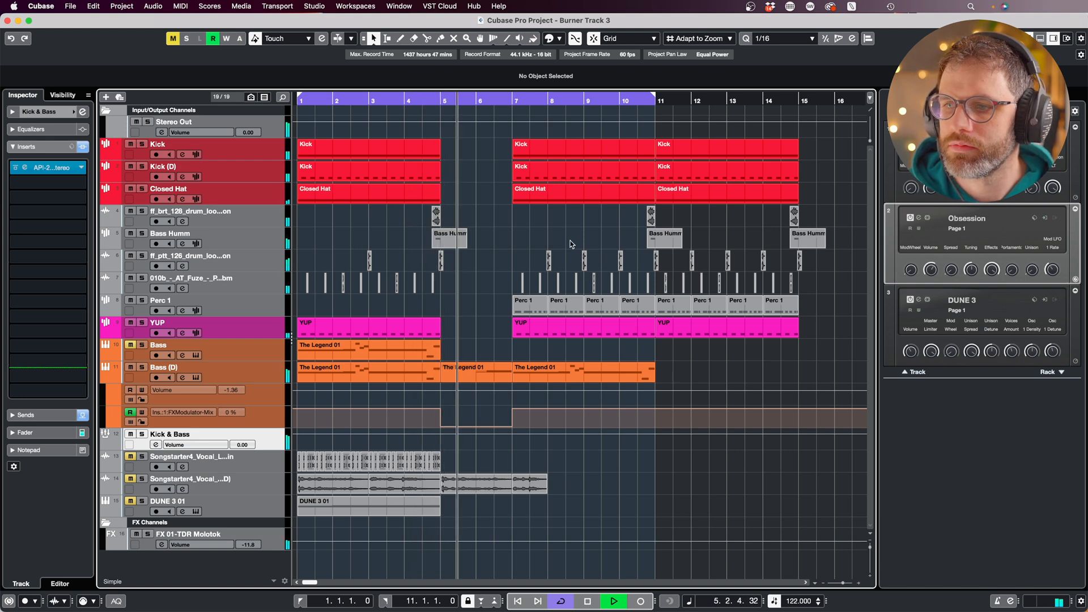
Set the loop range to the kick and closed hat parts spanning bars 7 to 11 and listen to it.
left_click_drag(507, 225, 609, 145)
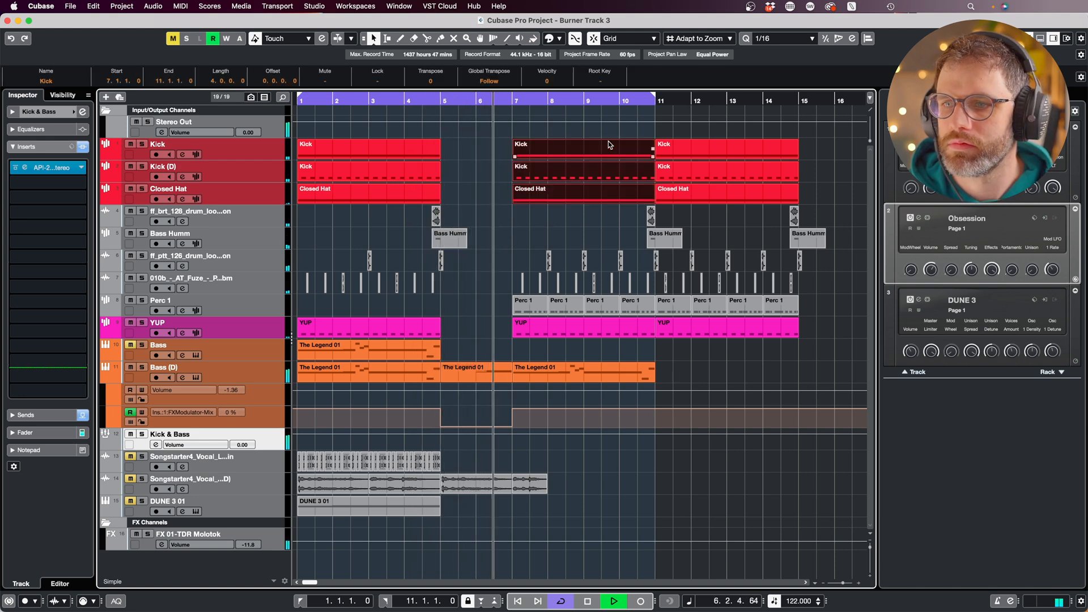
key("p")
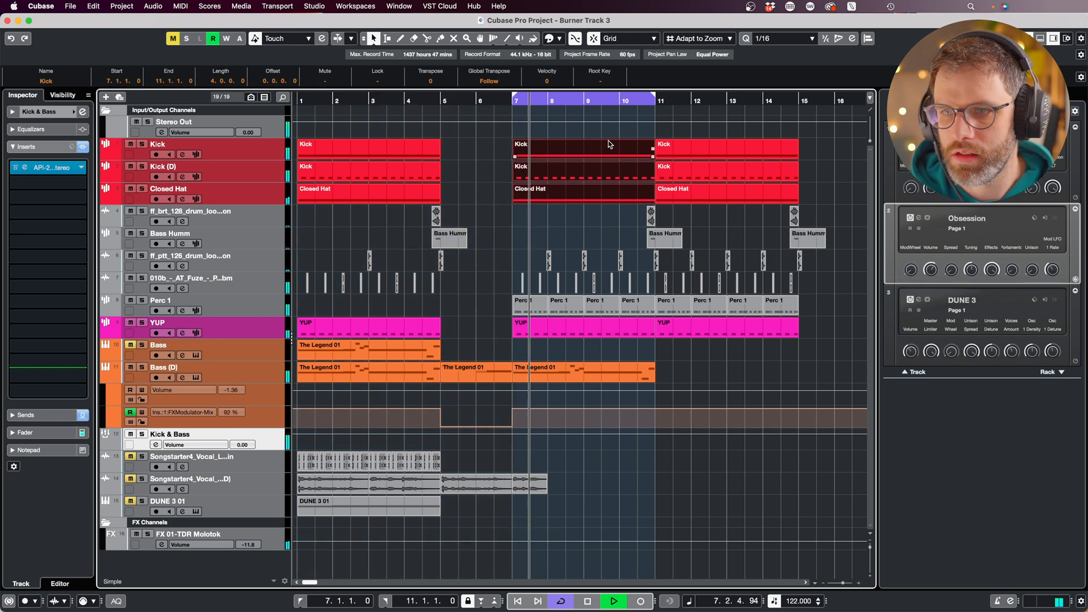
left_click(592, 218)
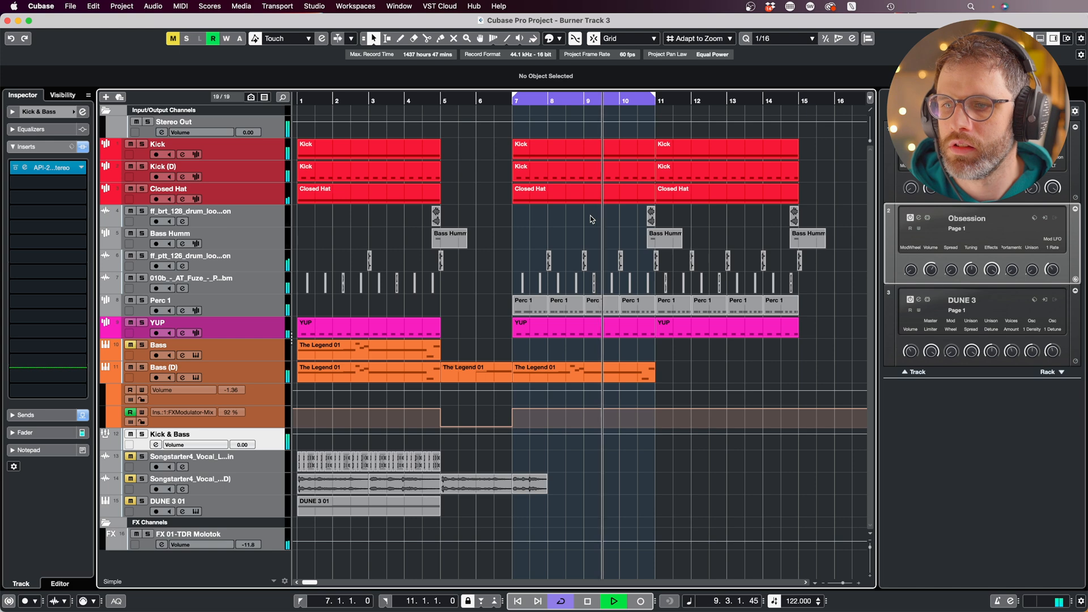
key("space")
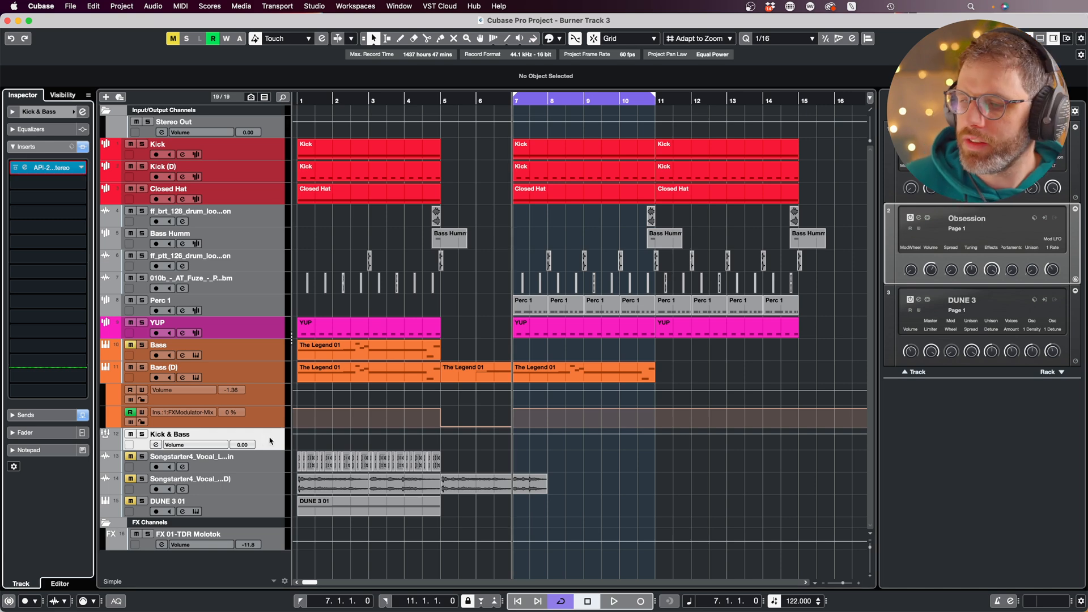
Open the API-2500 compressor on the Kick & Bass group, reposition its window and keep the detector thrust at MED.
left_click(24, 169)
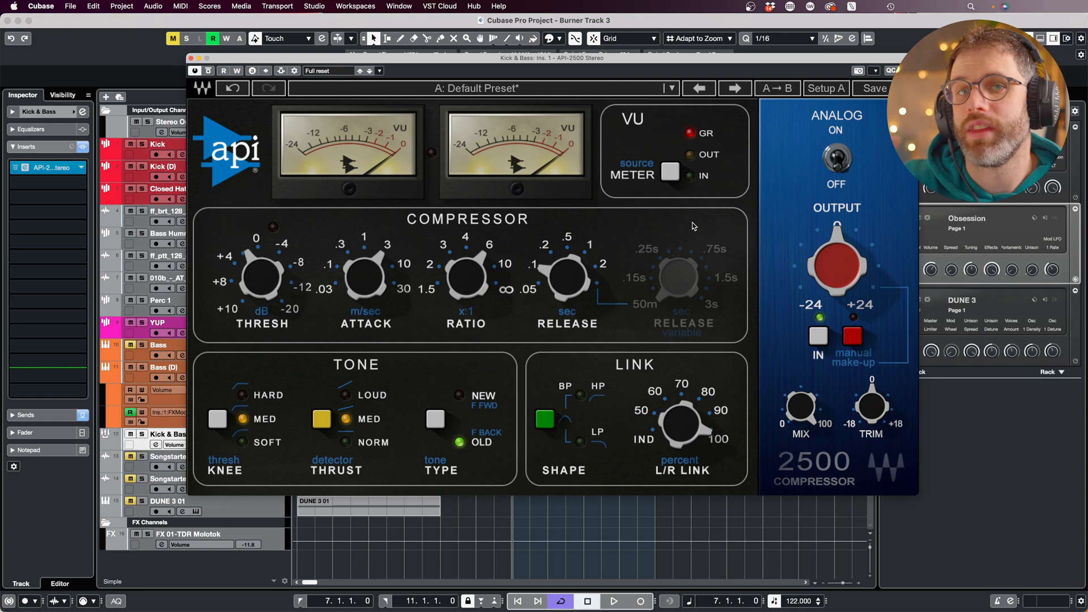
left_click_drag(612, 66, 656, 50)
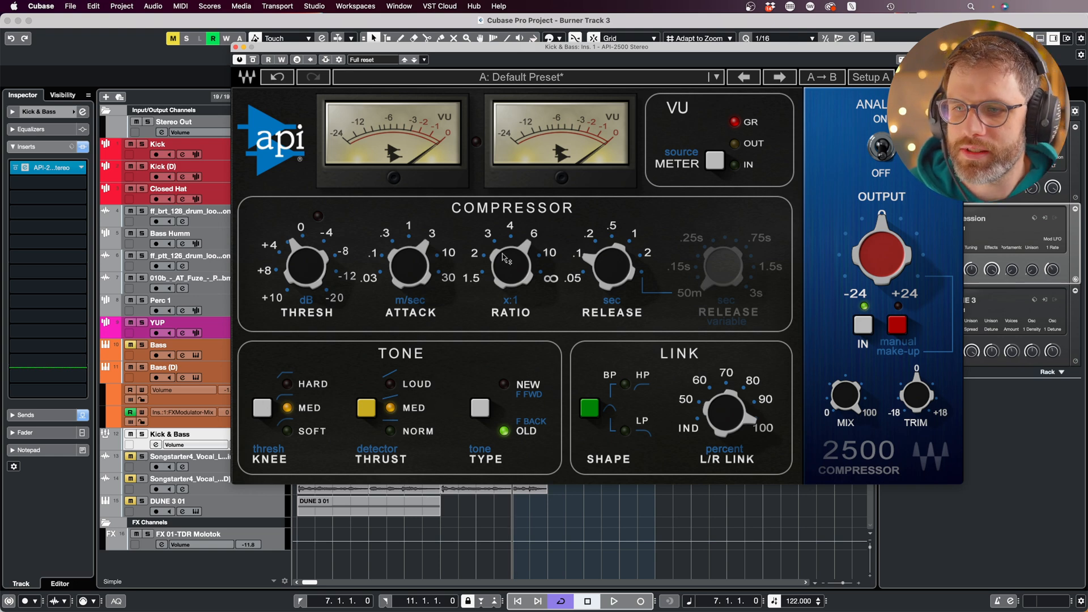
mouse_move(502, 253)
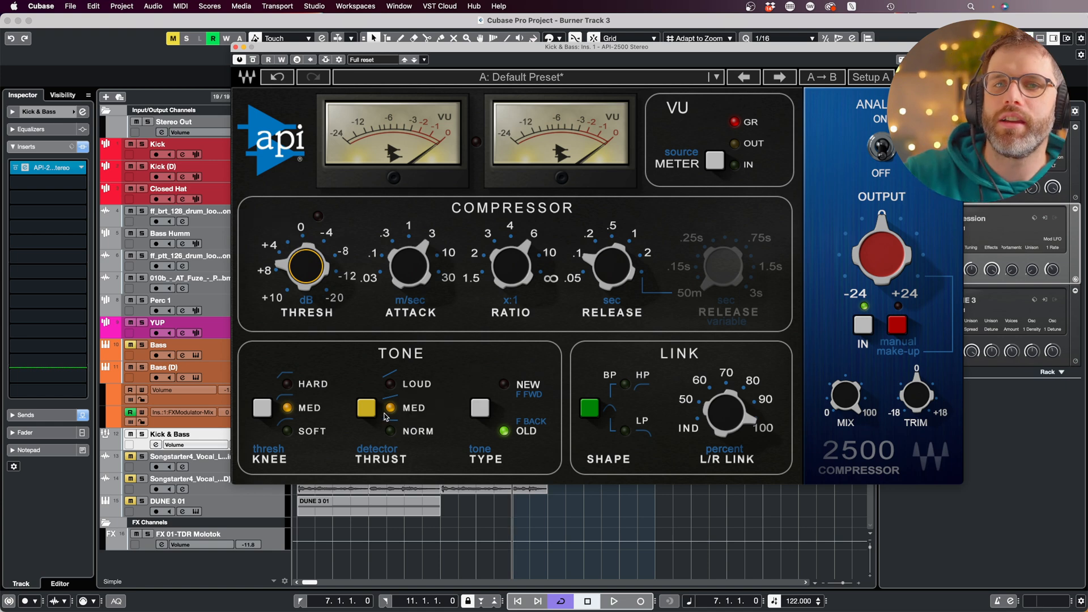
left_click(367, 410)
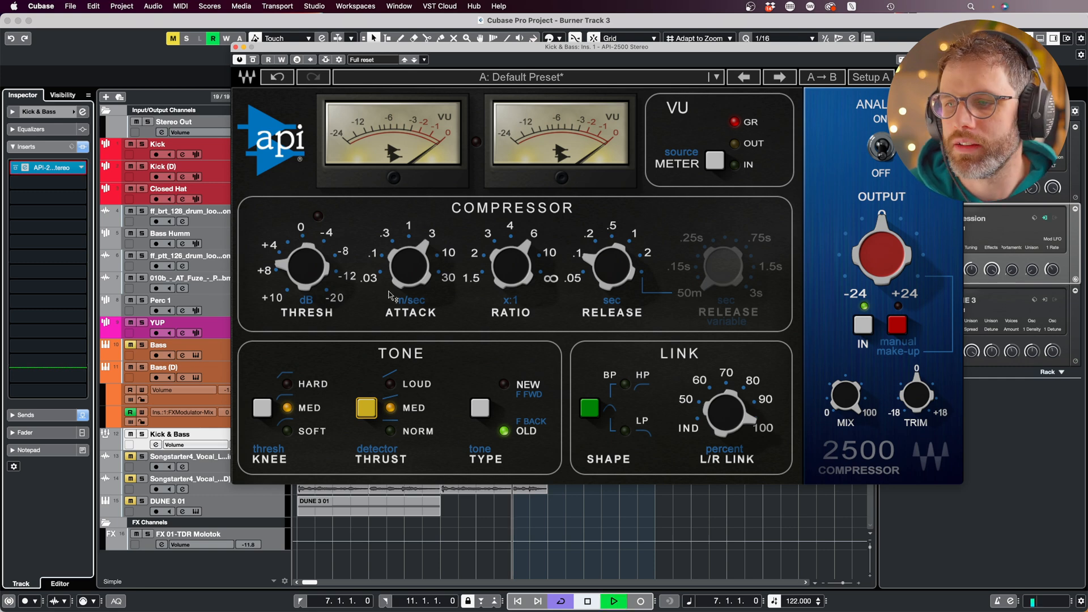
Adjust the API-2500 threshold during loop playback, trying -10.42 dB before setting it to 2.55 dB.
key("space")
mouse_move(306, 265)
left_click_drag(306, 266, 321, 287)
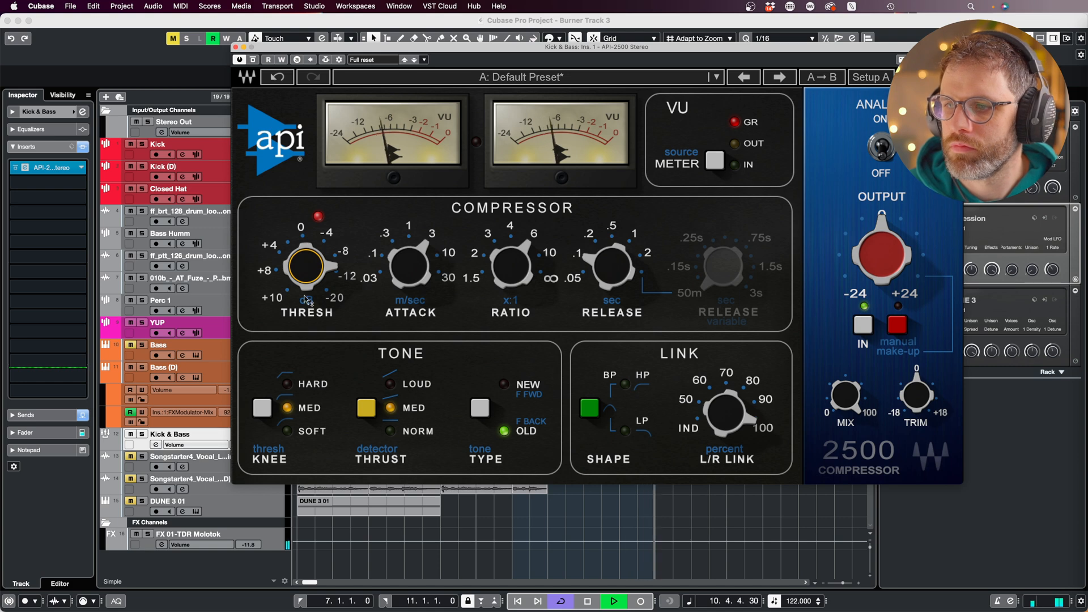
mouse_move(305, 300)
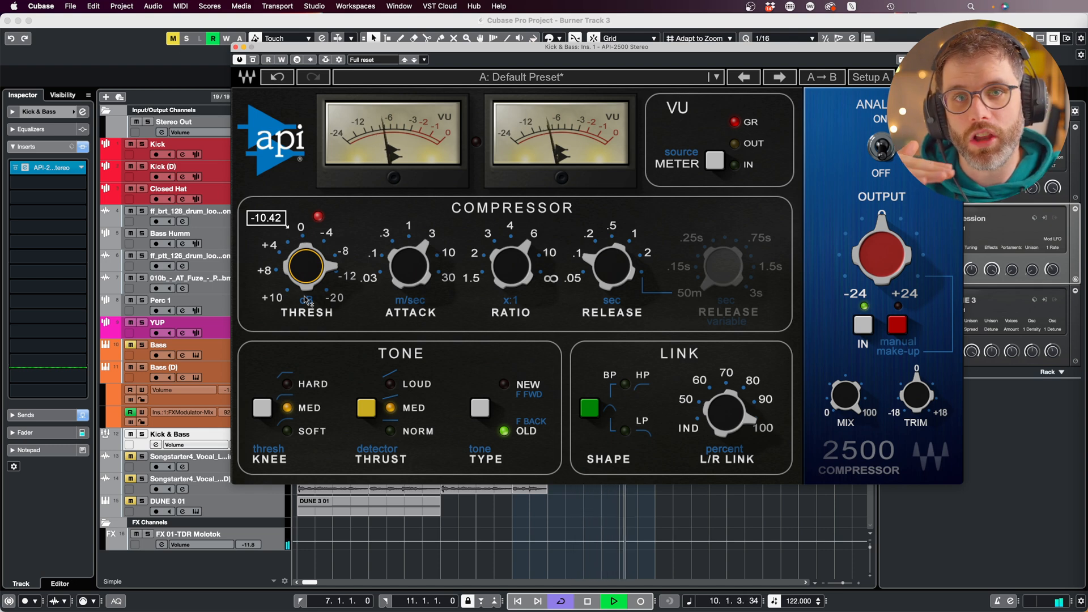
mouse_move(305, 268)
left_mouse_down()
mouse_move(304, 291)
mouse_move(306, 257)
mouse_move(309, 299)
mouse_move(308, 288)
left_mouse_up()
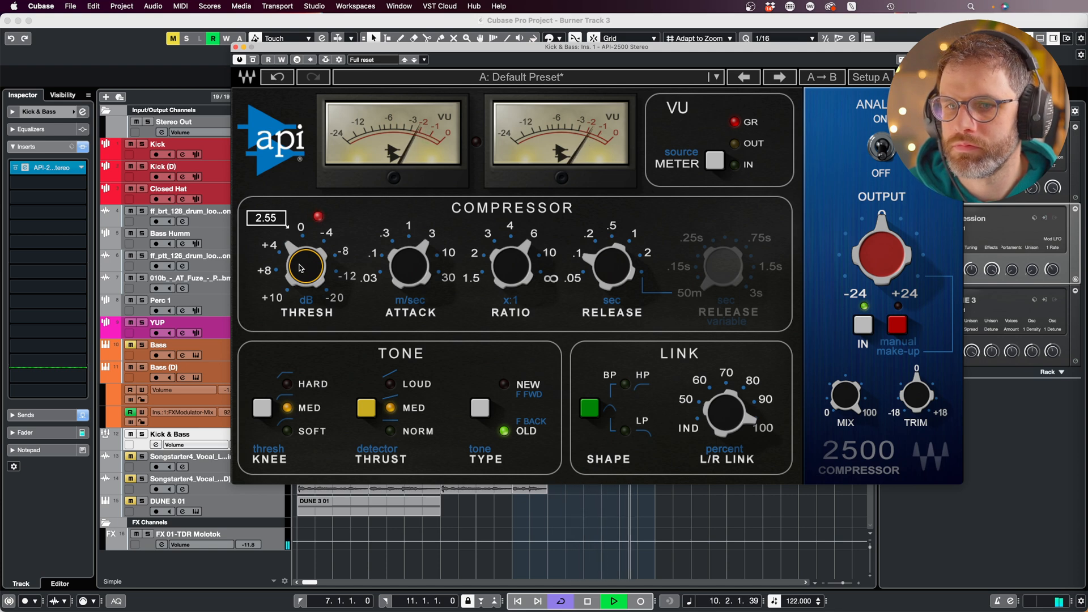
Compare the looped section with the API-2500 bypassed and active from the compressor's own window, ending with it active.
left_click(254, 59)
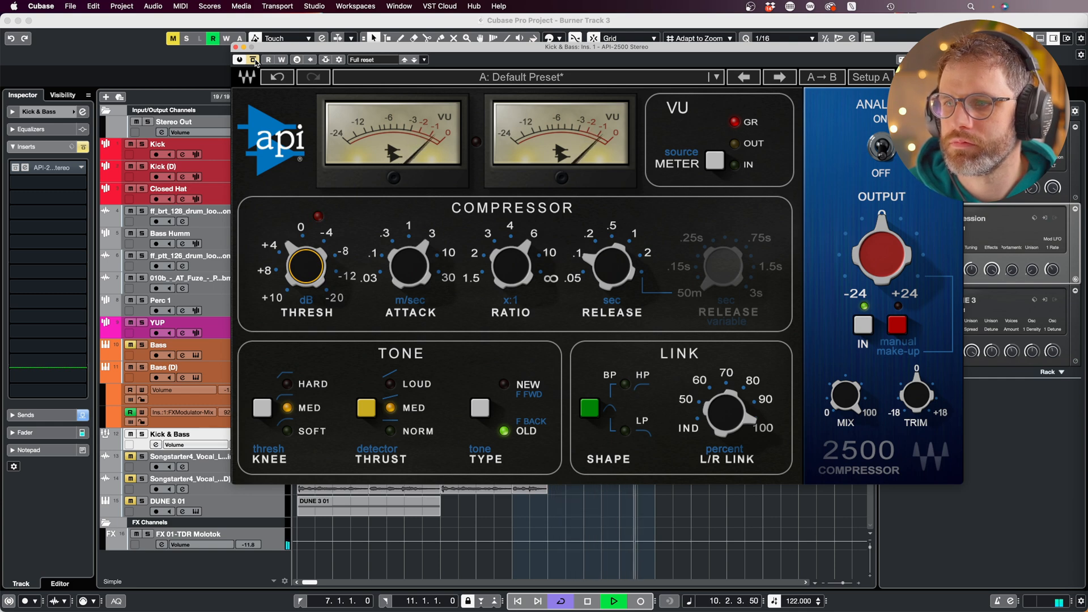
left_click(253, 59)
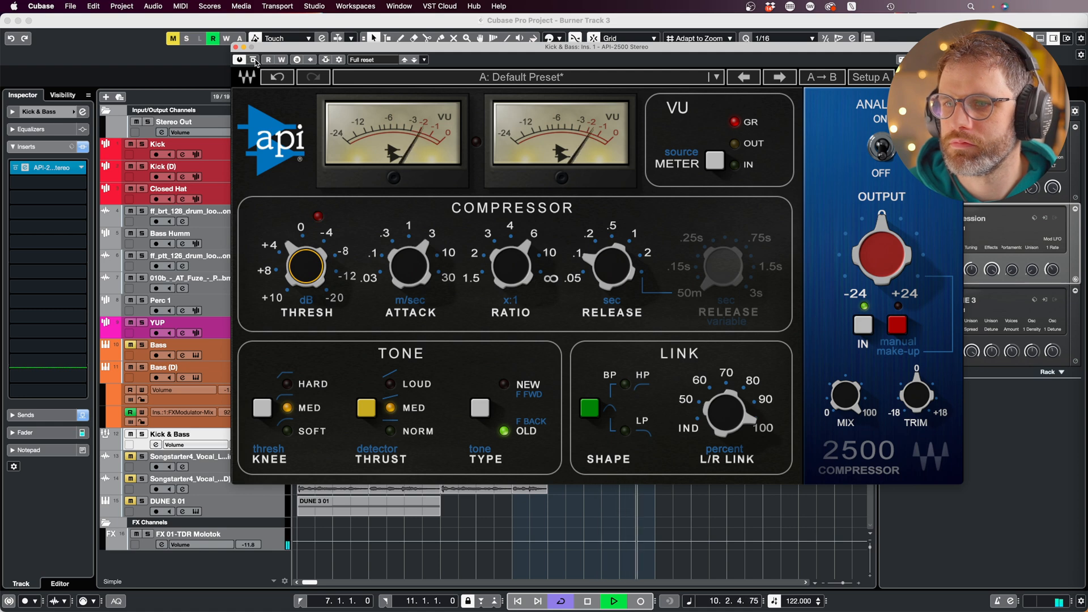
left_click(253, 59)
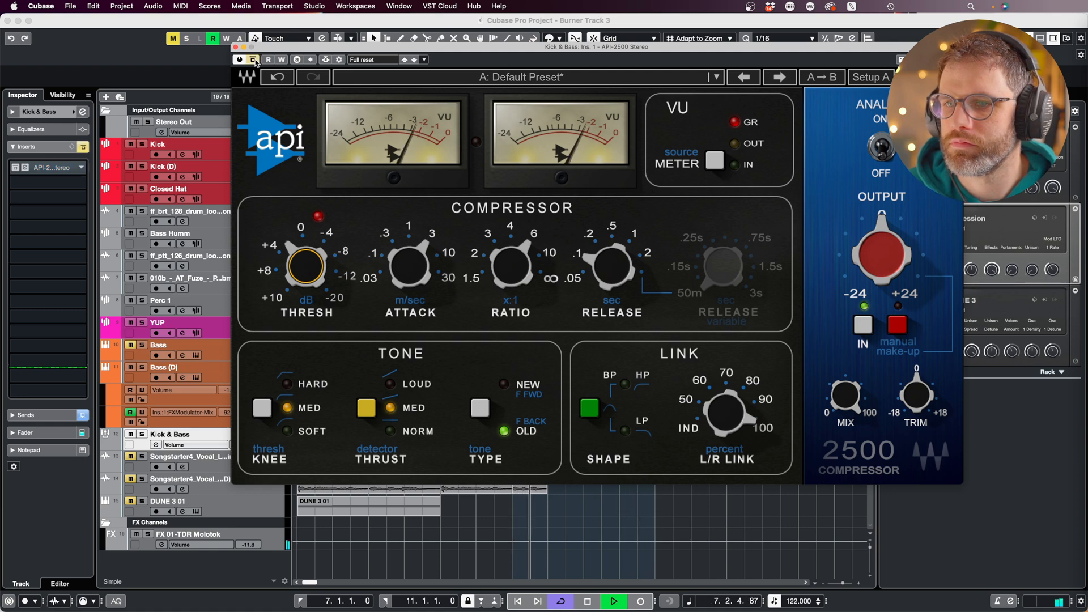
left_click(254, 60)
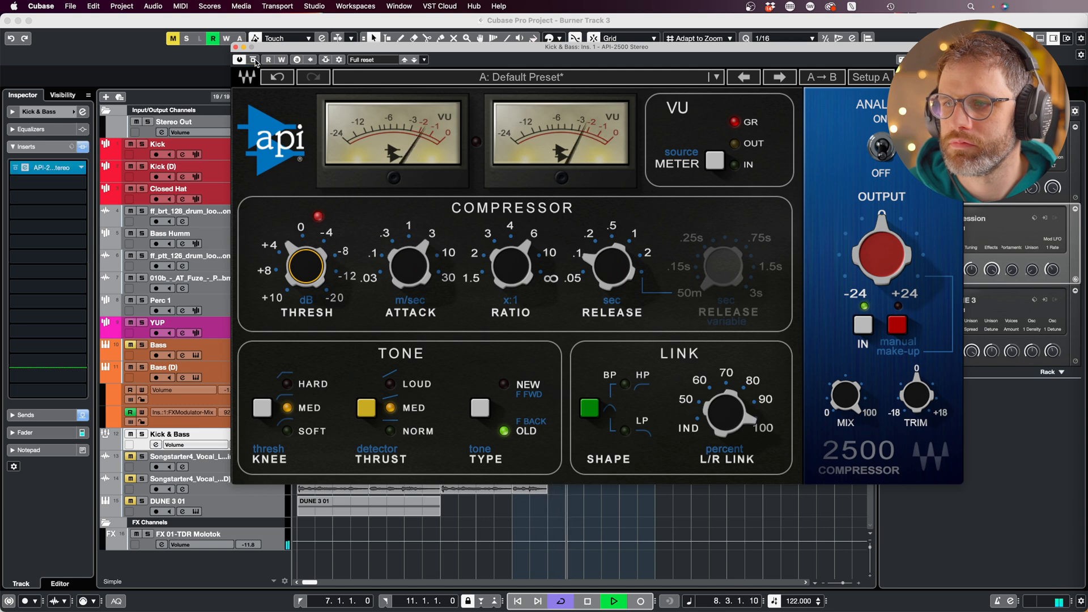
key("space")
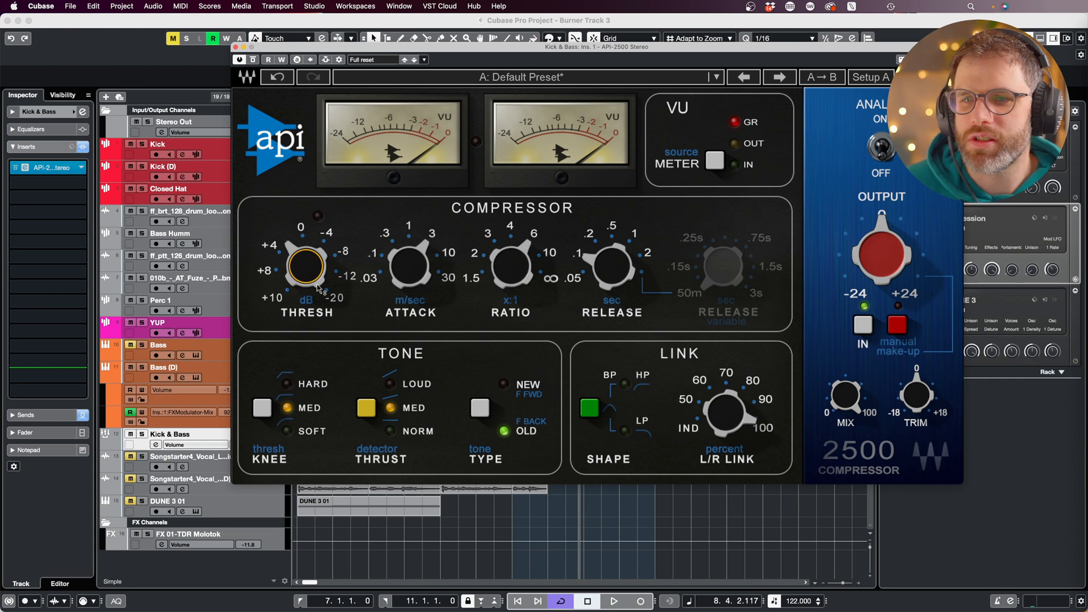
mouse_move(317, 283)
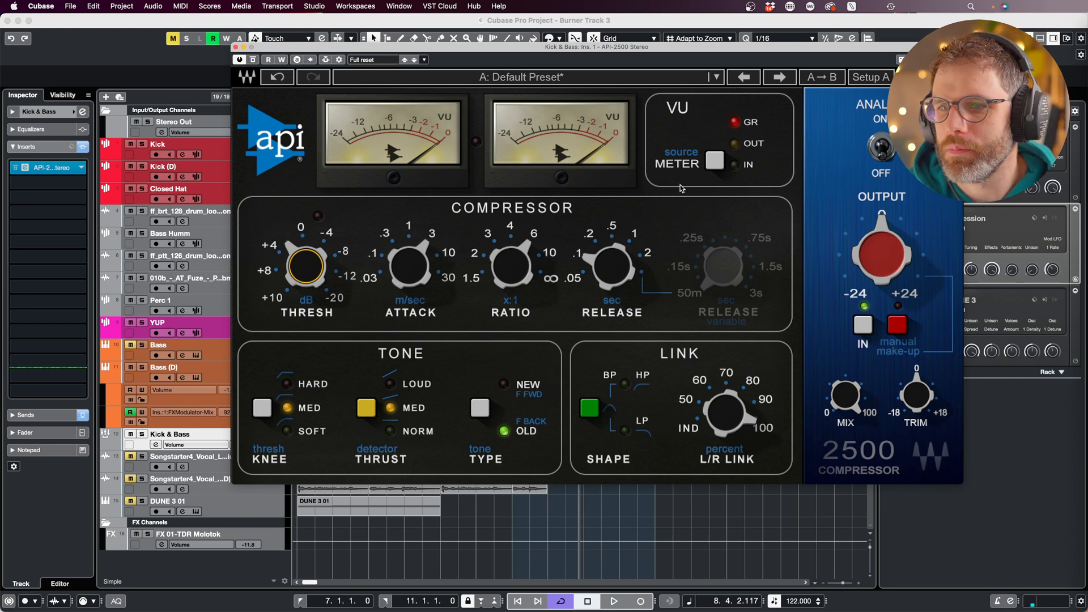
Close the compressor window and audition the loop from its start with the API-2500 insert bypassed and re-enabled.
left_click(236, 47)
key("KP_1")
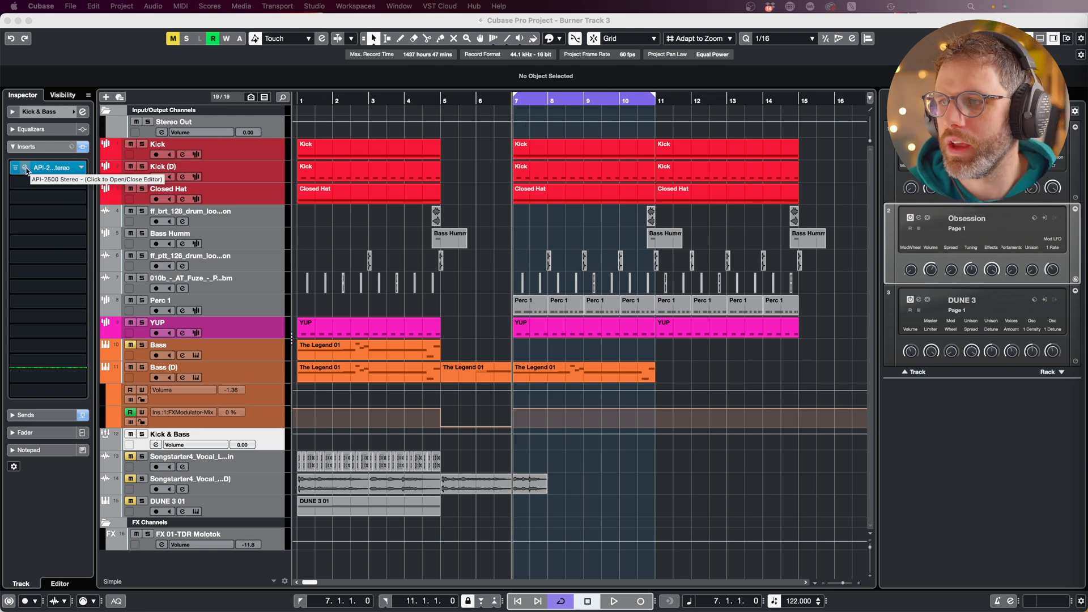
left_click(16, 168)
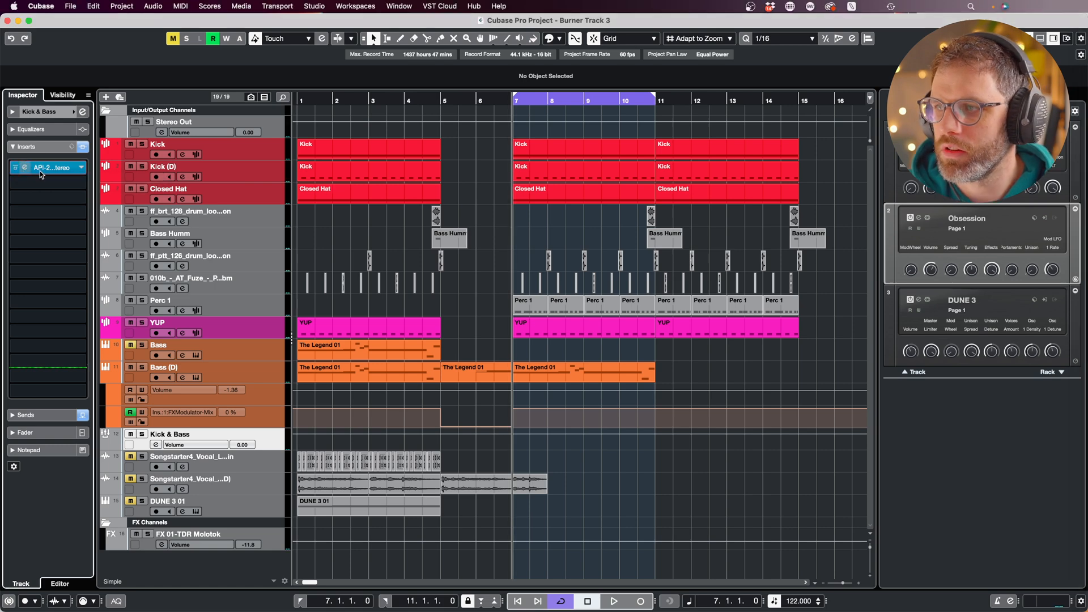
left_click(14, 168)
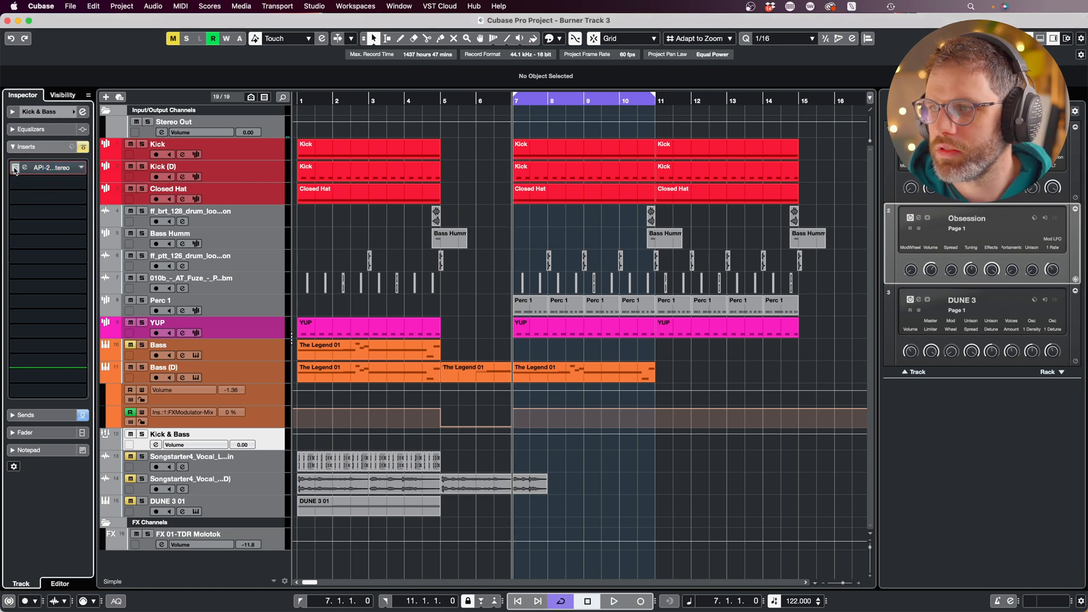
key("space")
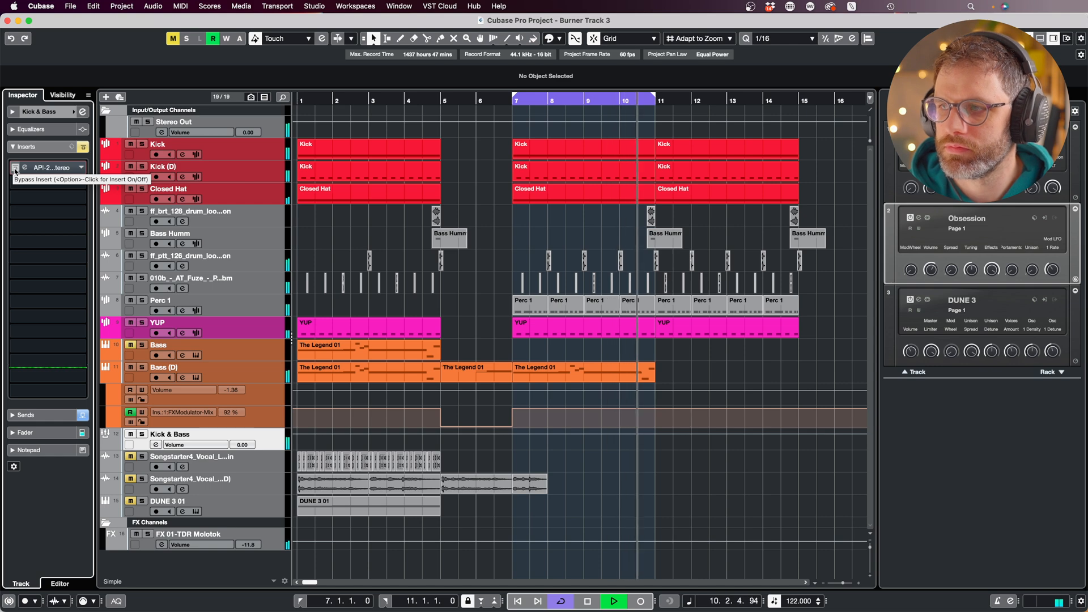
left_click(15, 169)
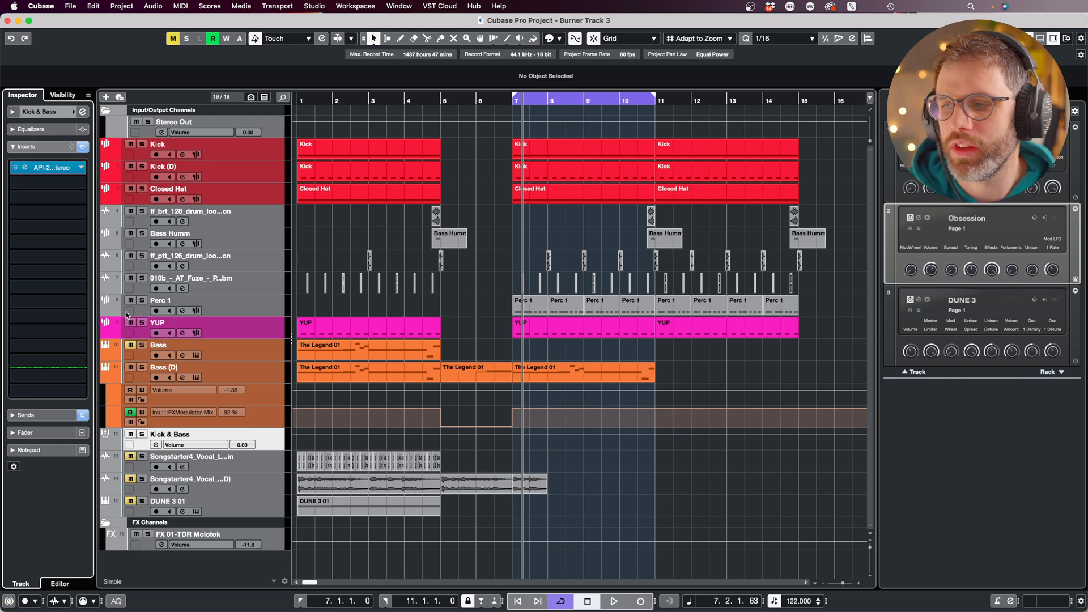
Lower the Bass (D) channel fader to -3.76 dB in the MixConsole while auditioning the loop.
left_click(267, 367)
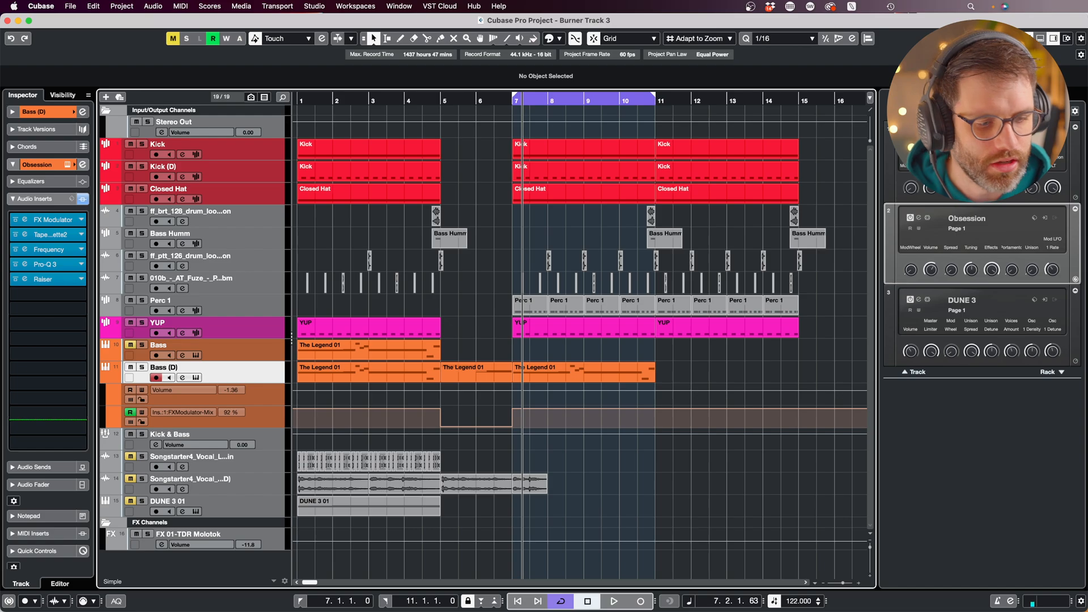
key("F3")
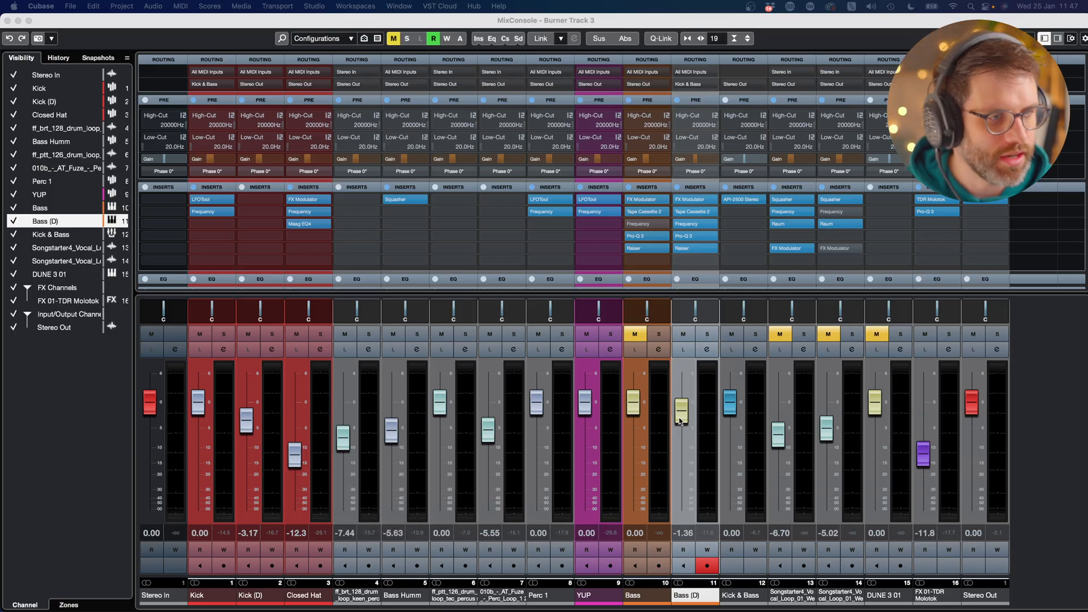
left_click_drag(681, 412, 681, 418)
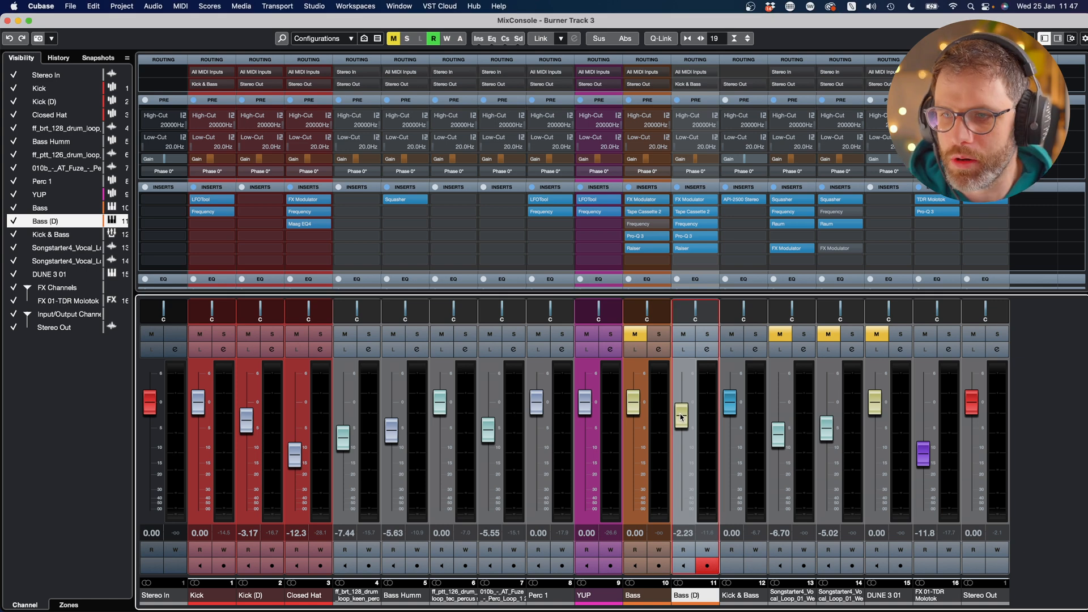
key("space")
mouse_move(680, 417)
left_mouse_down()
mouse_move(690, 430)
mouse_move(697, 424)
left_mouse_up()
key("space")
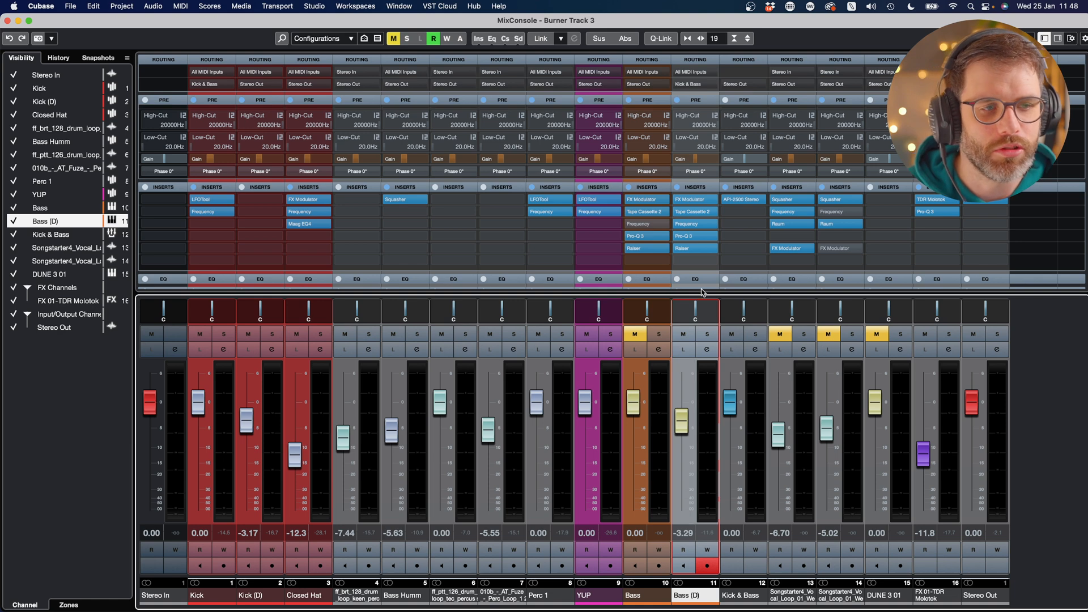
key("space")
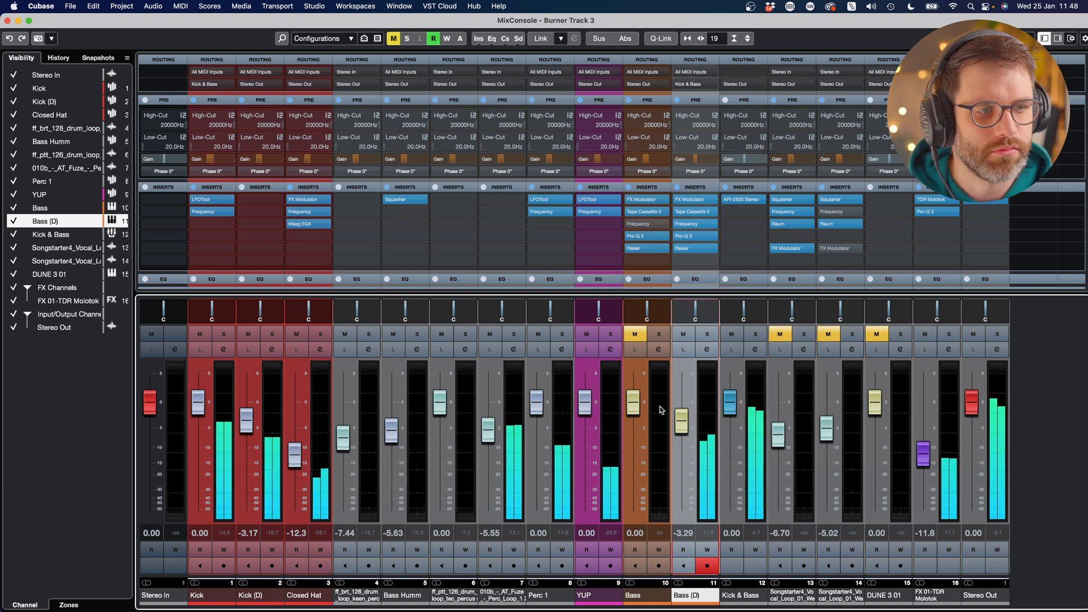
left_click_drag(681, 424, 683, 426)
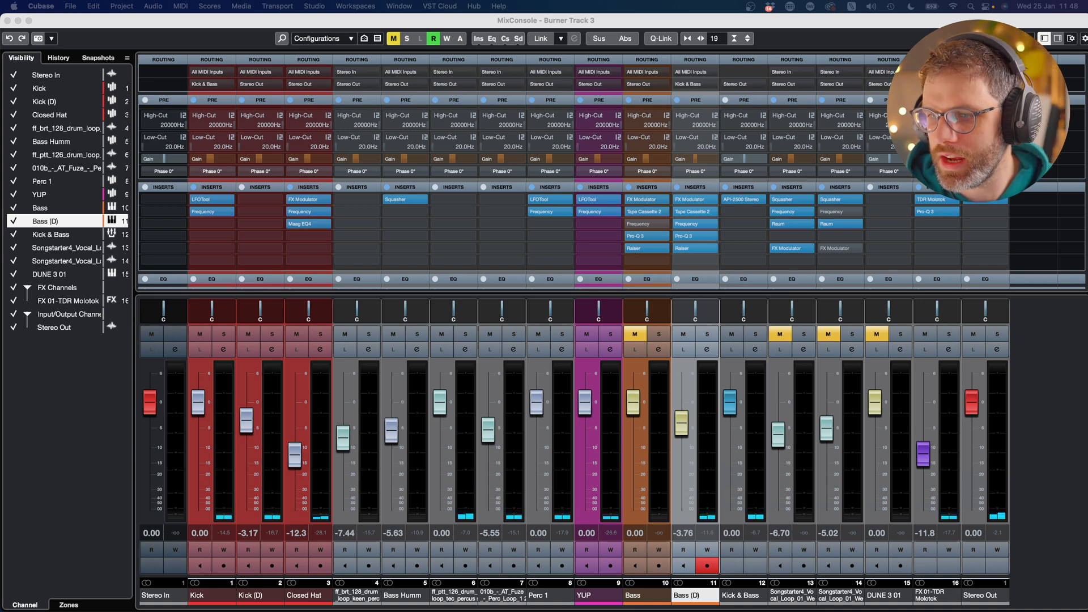
Select the Kick & Bass group and compare the rebalanced loop with its API-2500 insert bypassed and active.
left_click(740, 594)
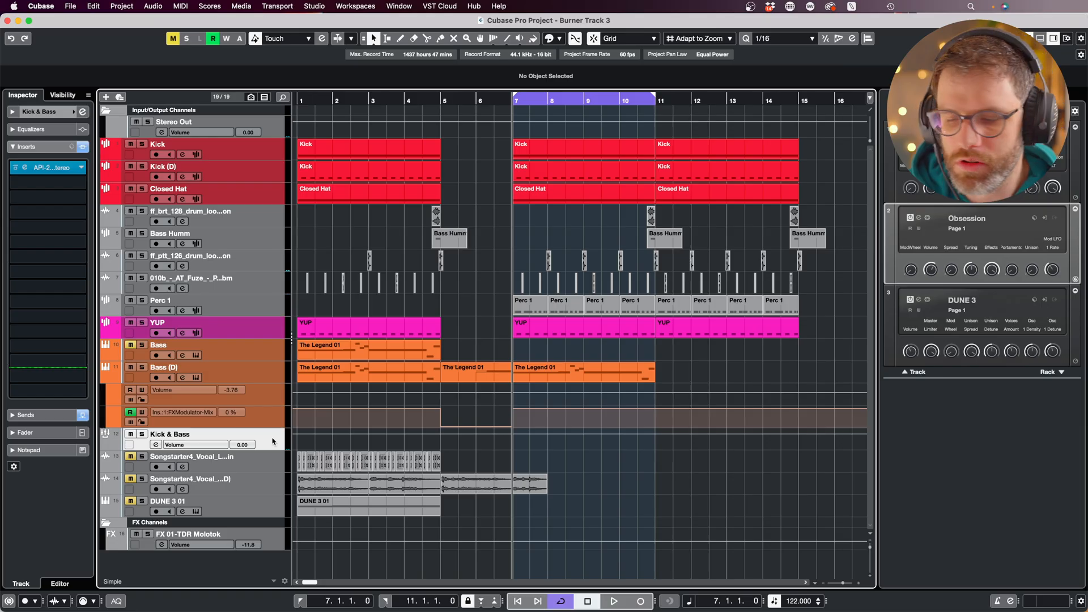
left_click(16, 168)
key("space")
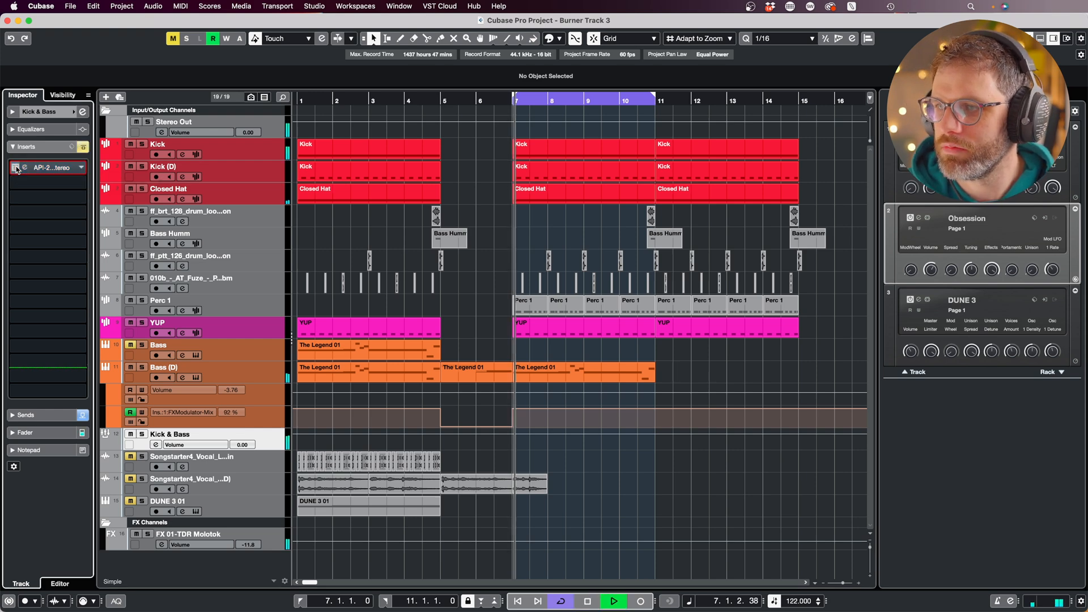
left_click(16, 167)
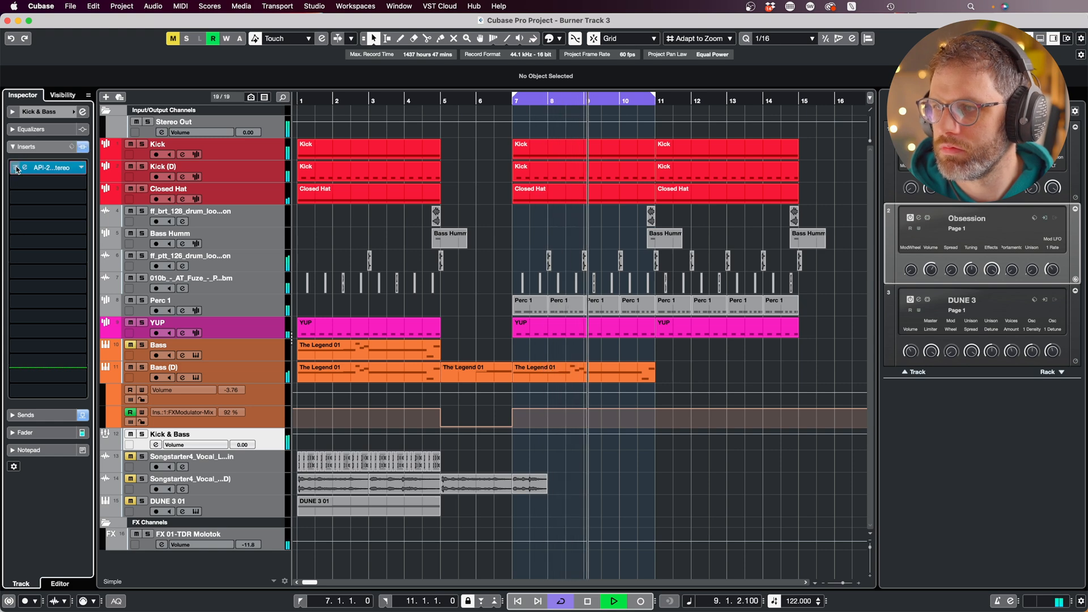
left_click(16, 168)
key("space")
left_click(15, 168)
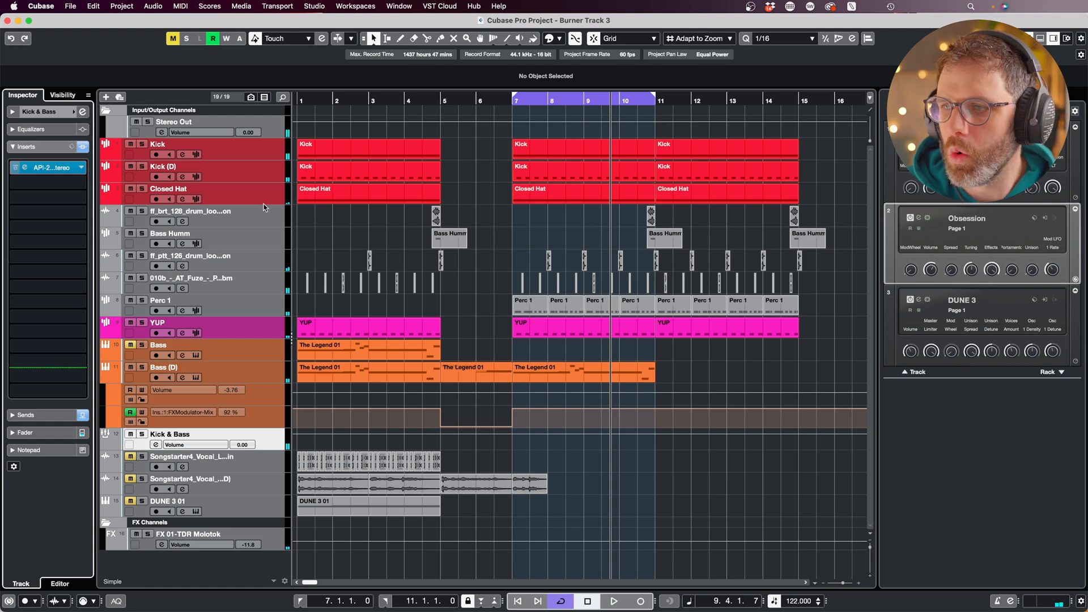
Add the Steinberg Frequency EQ to the insert slot below the API-2500 on the Kick & Bass group.
left_click(63, 180)
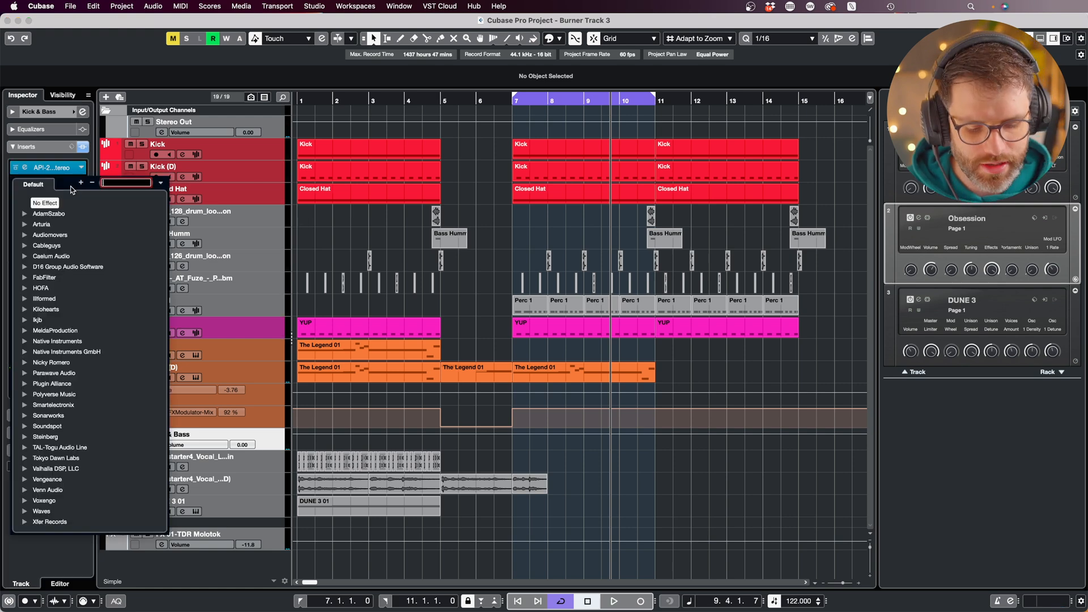
type("freq")
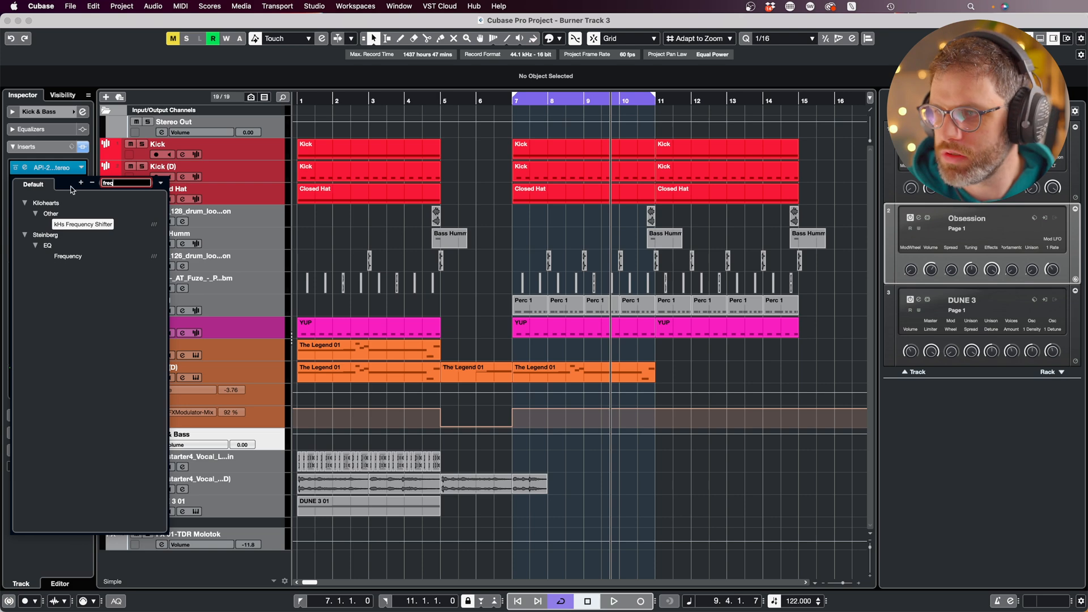
left_click(75, 256)
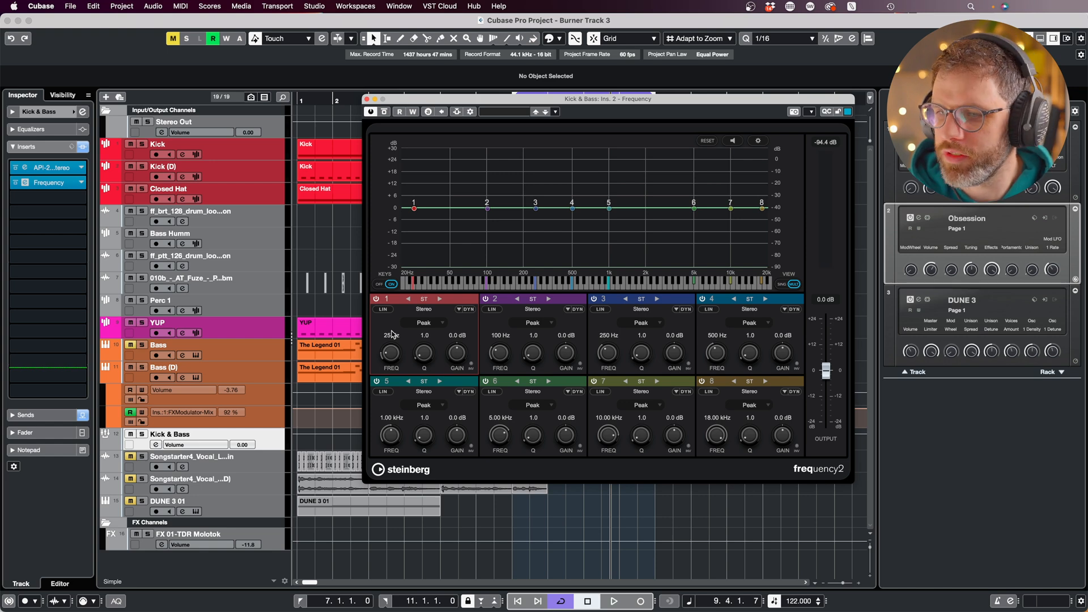
Set band 1 of the Kick & Bass Frequency EQ to Cut 48 at 20 Hz with a Q of 2.9, using loop playback.
left_click(423, 324)
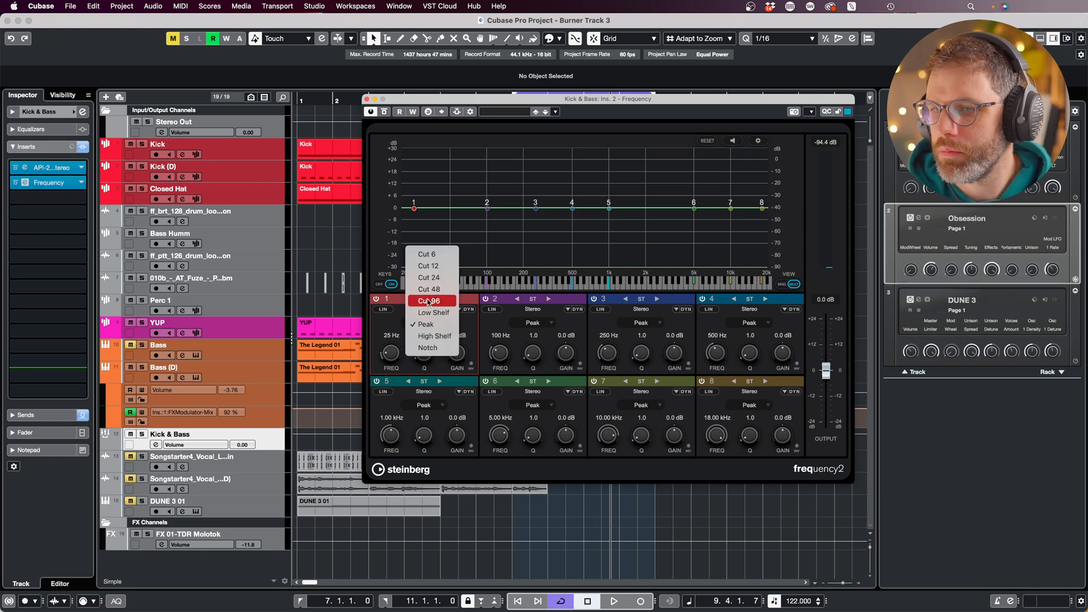
left_click(430, 279)
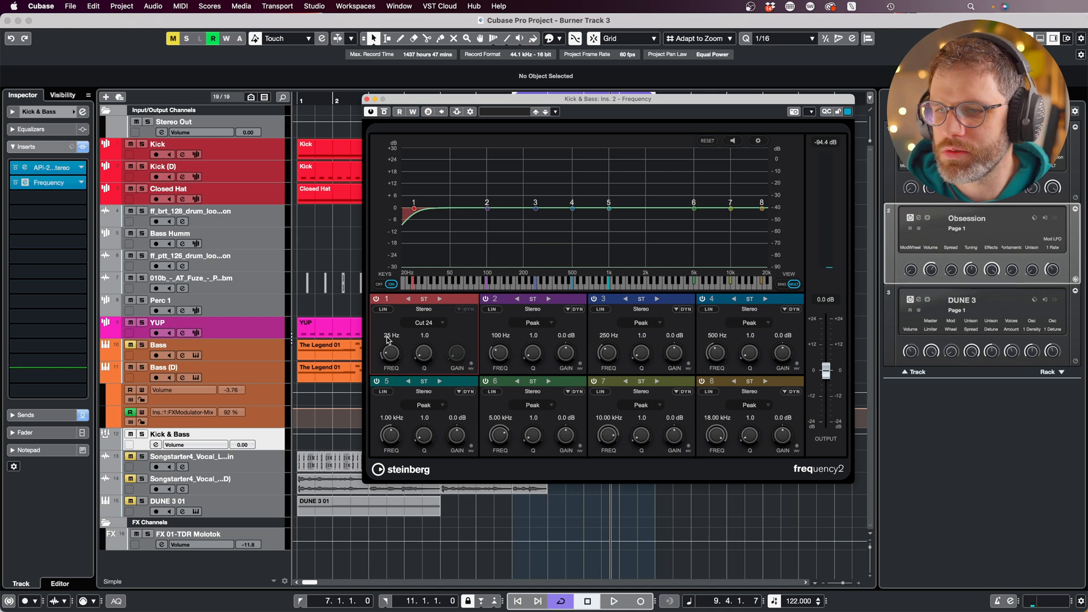
key("space")
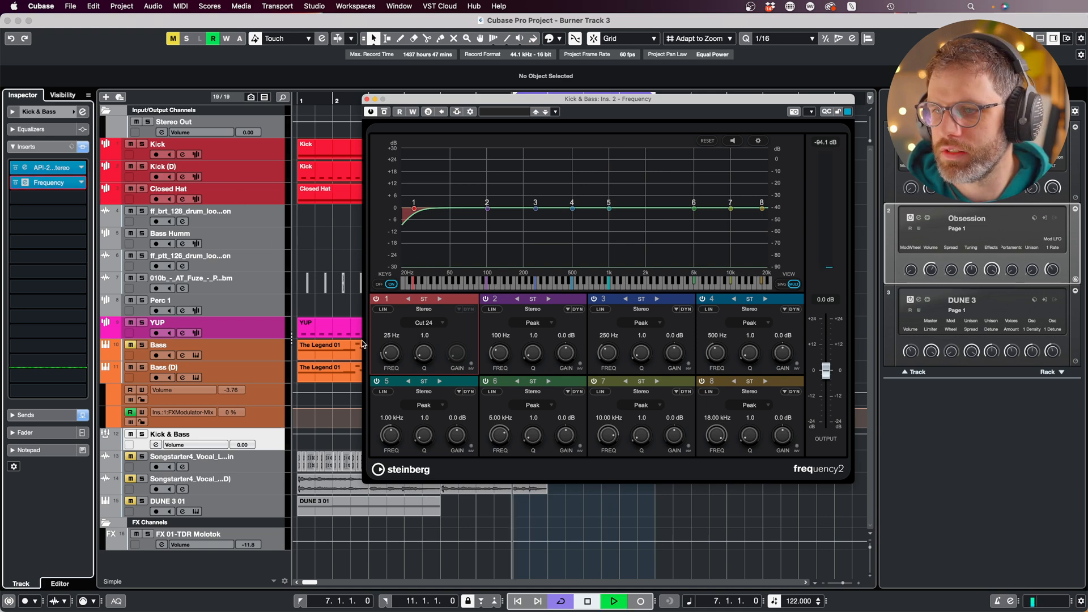
left_click(426, 323)
left_click(433, 336)
left_click_drag(391, 348, 396, 361)
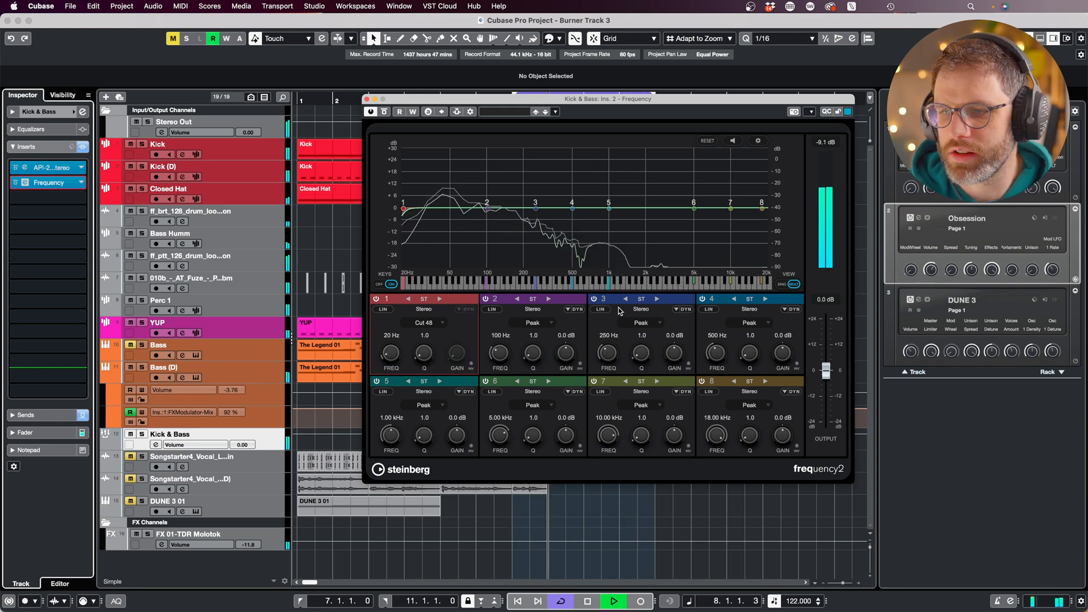
mouse_move(423, 348)
left_mouse_down()
mouse_move(420, 369)
mouse_move(427, 350)
left_mouse_up()
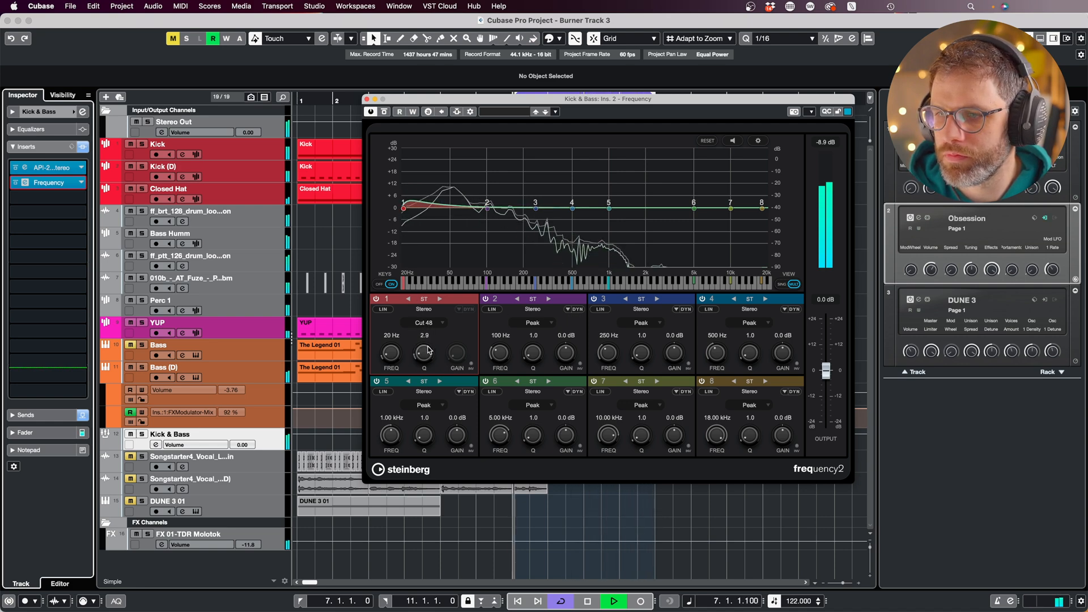
key("space")
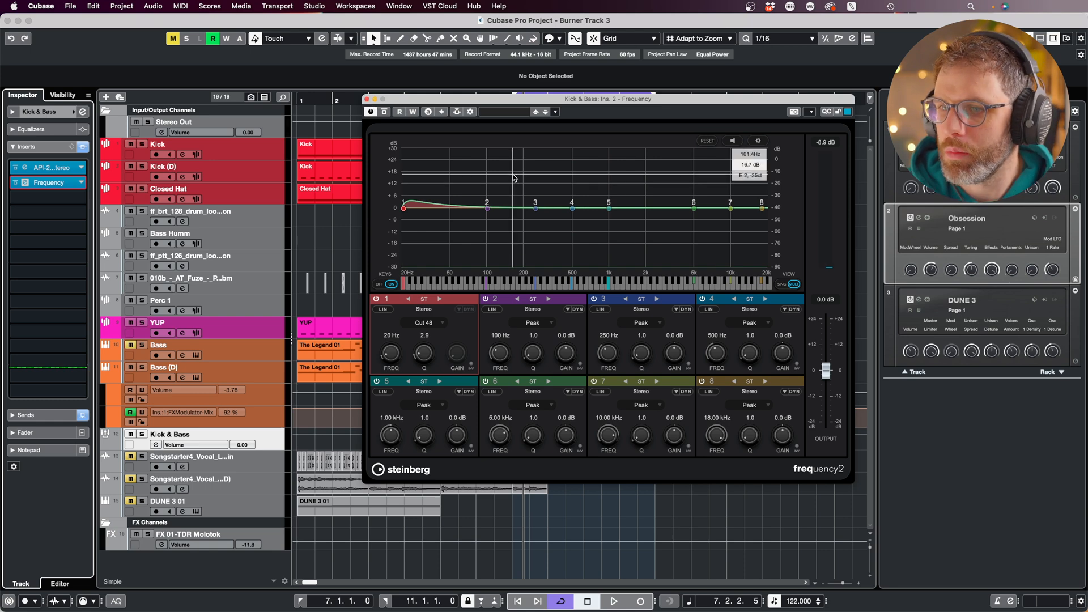
Audition the loop with the group EQ active and close the Frequency window.
key("space")
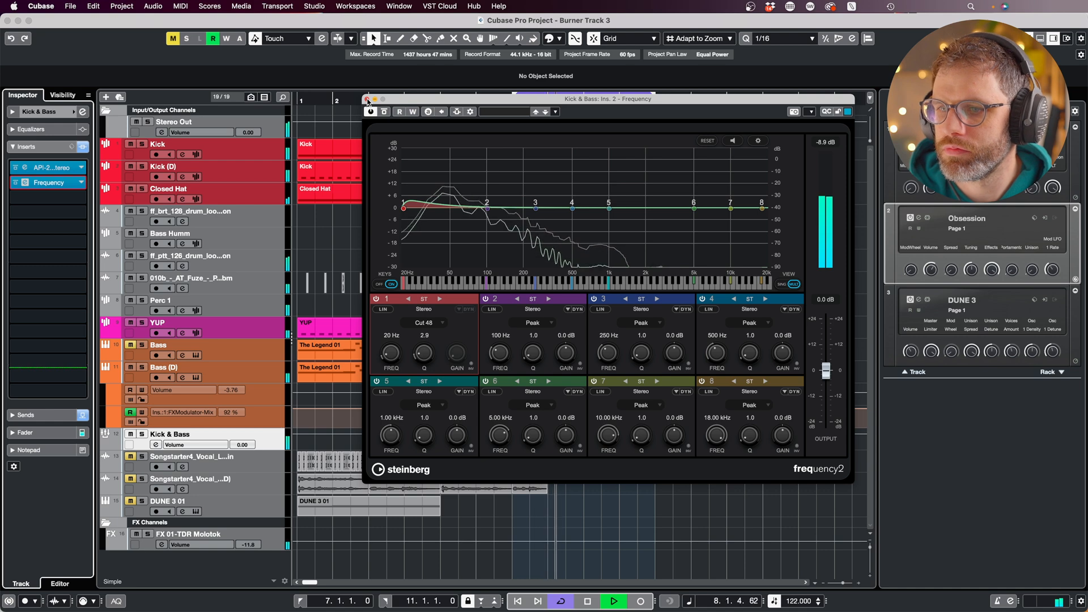
left_click(367, 99)
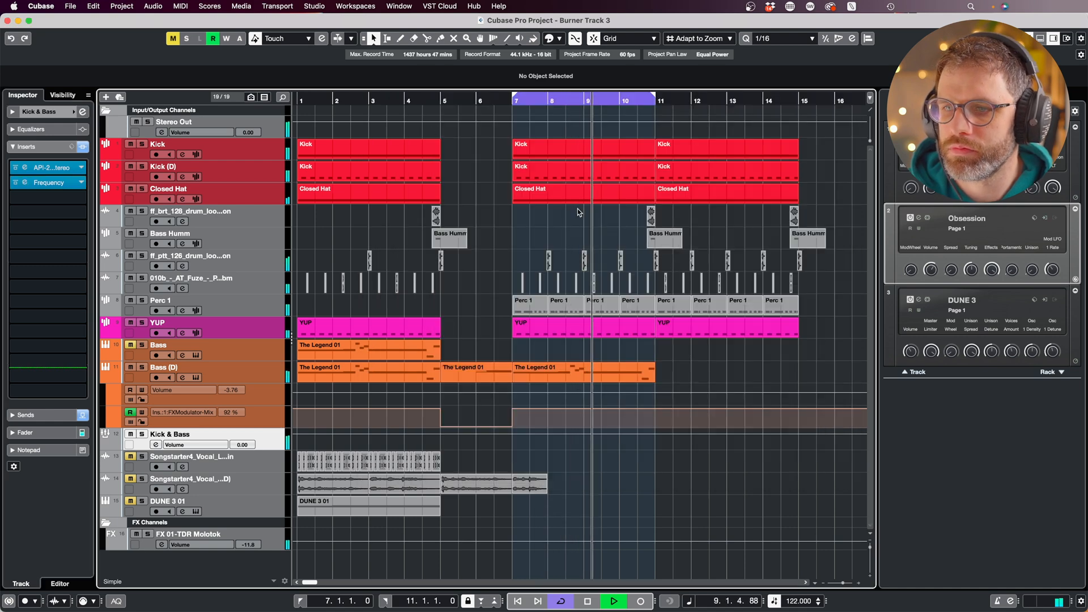
key("space")
Select the Kick track and examine the volume curve in its LFOTool insert, closing the window when done.
left_click(277, 150)
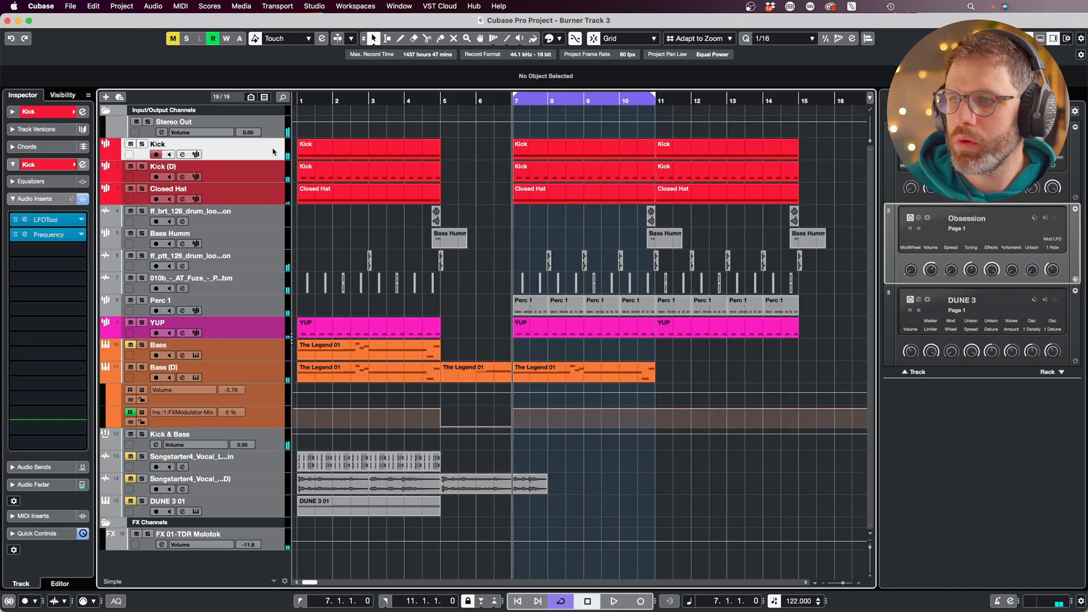
left_click(34, 223)
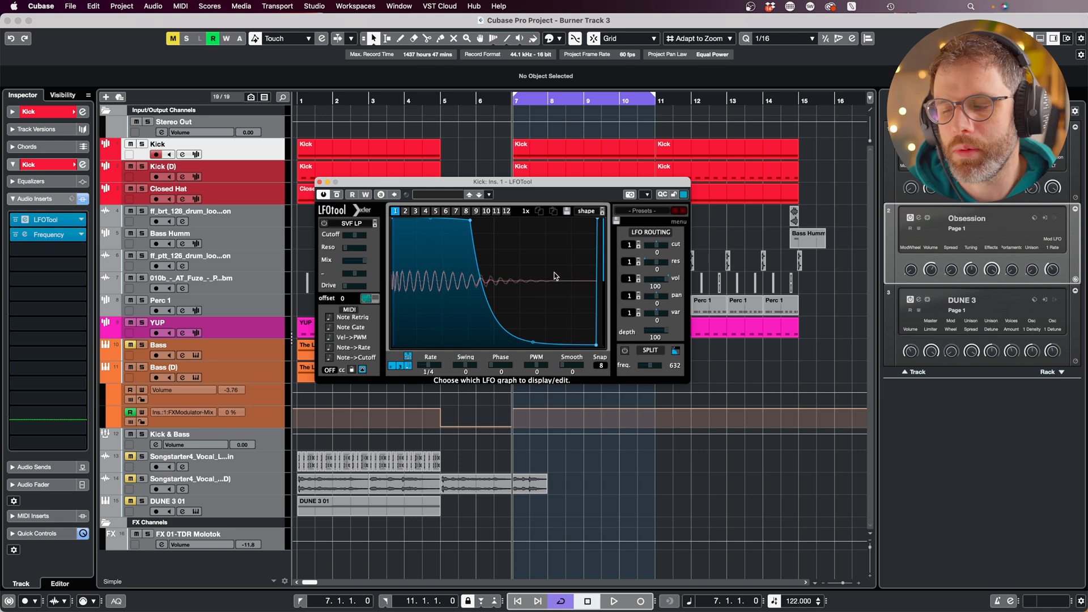
left_click(319, 182)
Open the FX Modulator on Bass (D), compare its Volume and Filter module curves, and audition the loop.
left_click(249, 378)
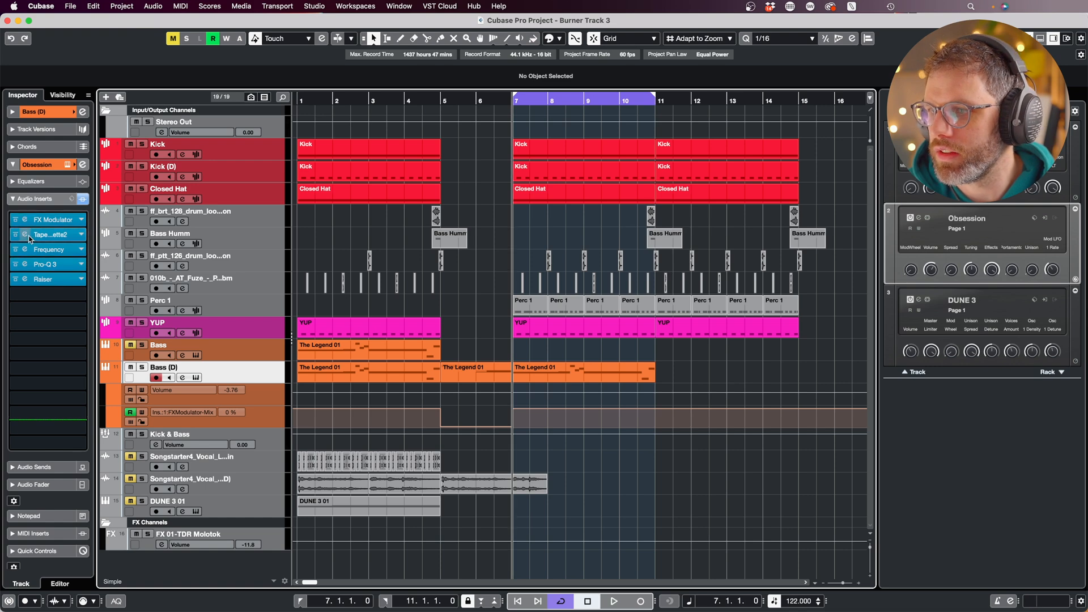
left_click(25, 220)
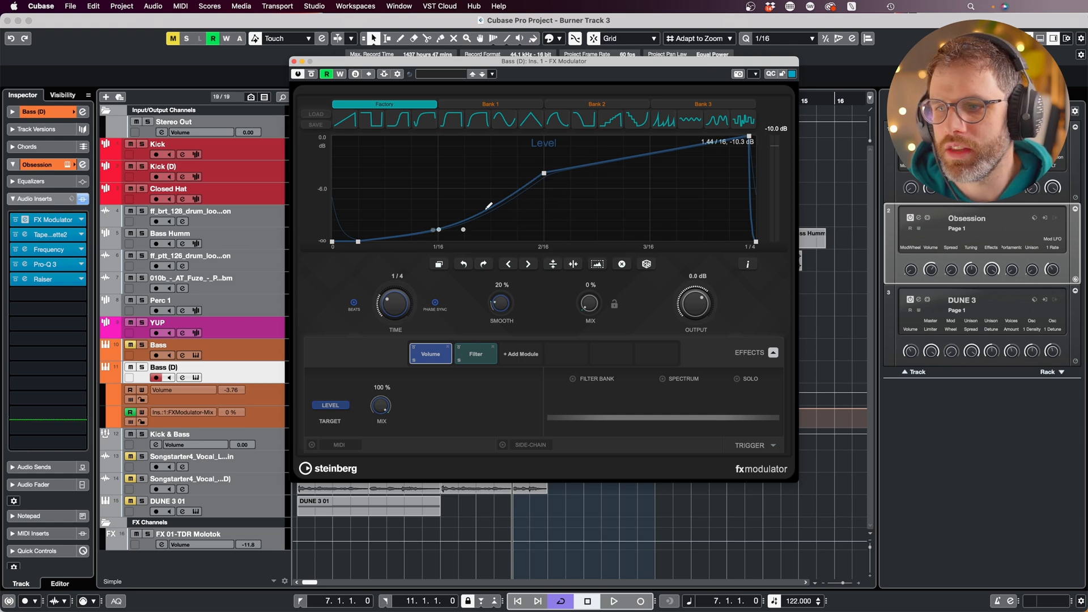
left_click(475, 353)
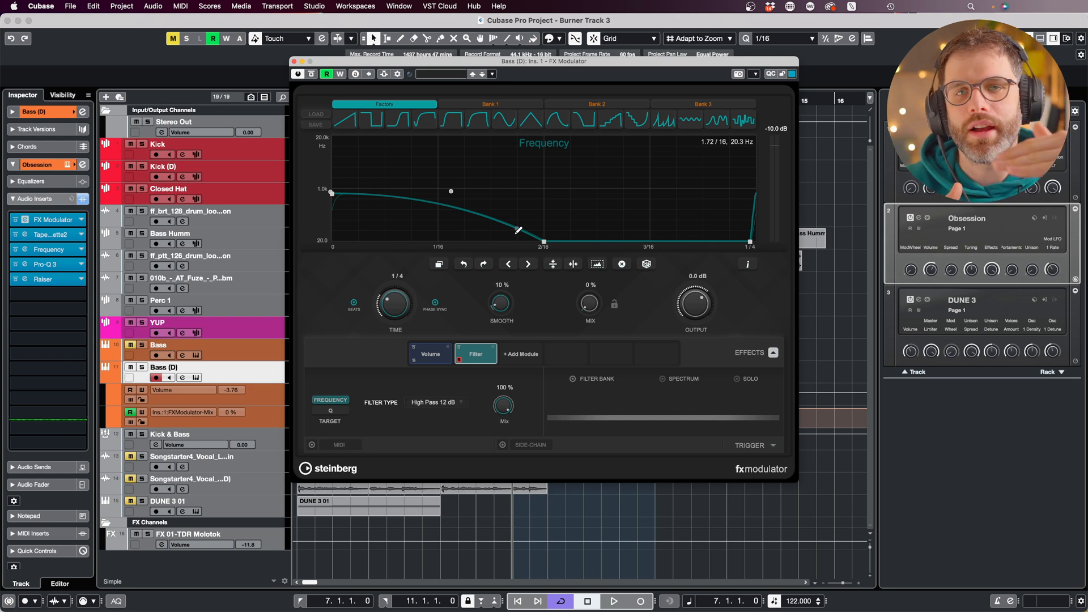
left_click(429, 357)
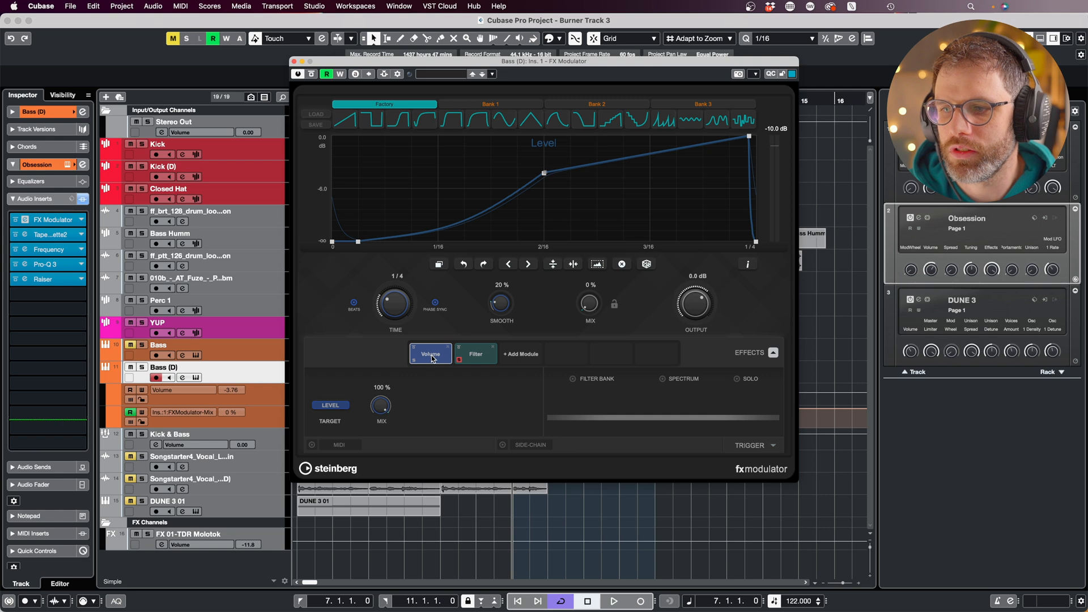
left_click(462, 360)
left_click(433, 357)
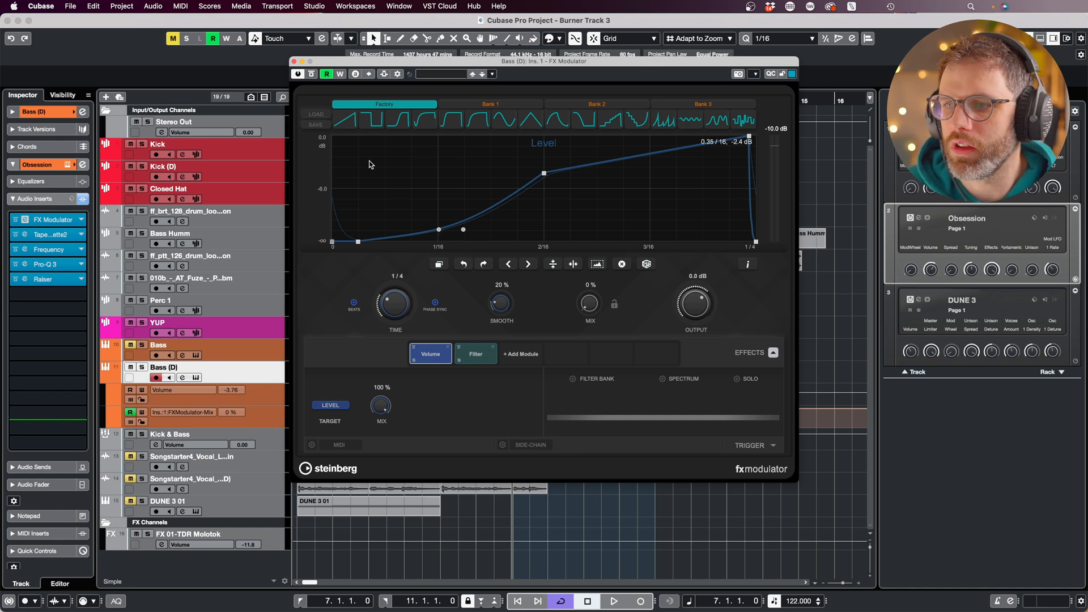
left_click(473, 358)
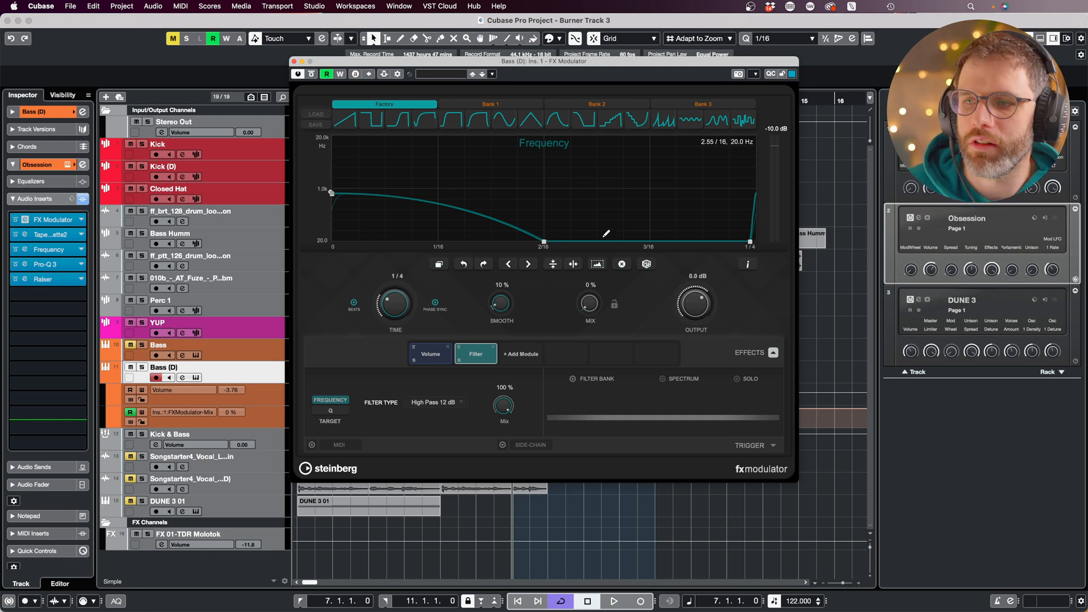
key("space")
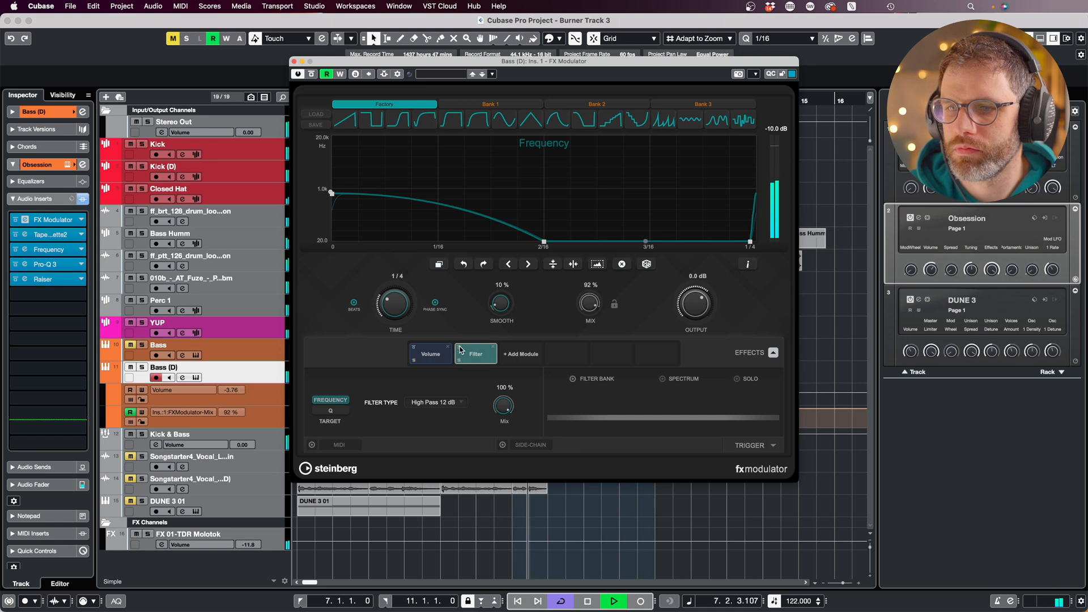
key("space")
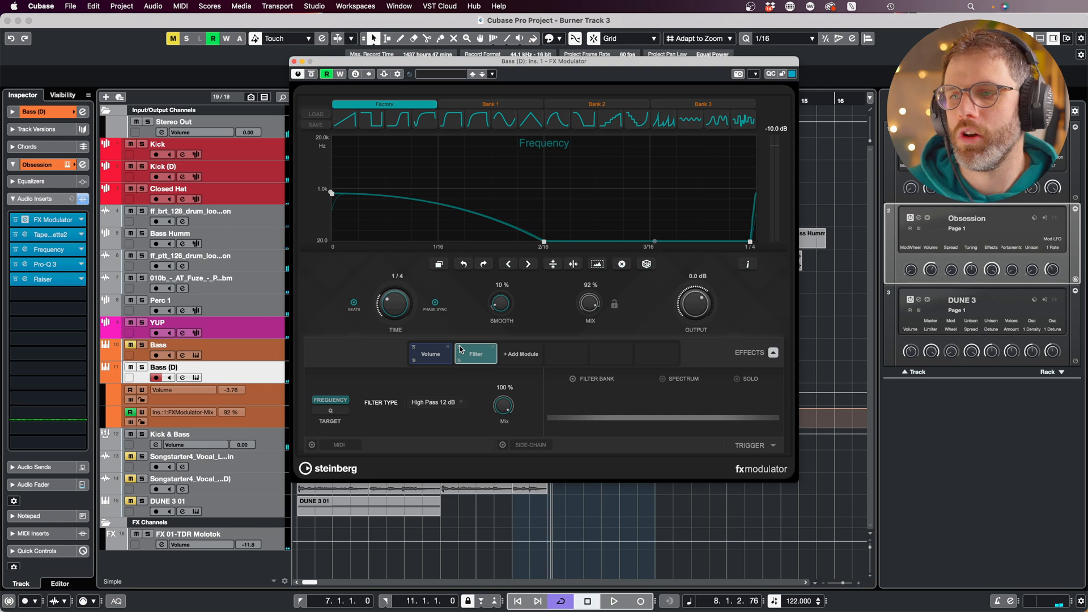
Solo Bass (D), slow the FX Modulator time to 1/1 and start loop playback.
left_click(142, 367)
left_click_drag(398, 305, 397, 311)
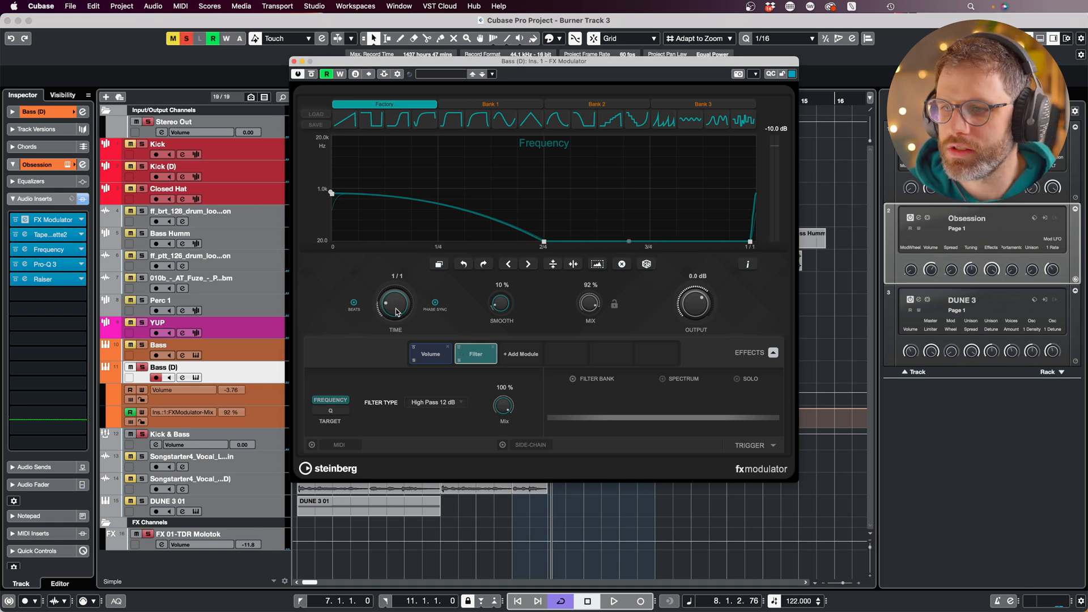
left_click(379, 195)
key("space")
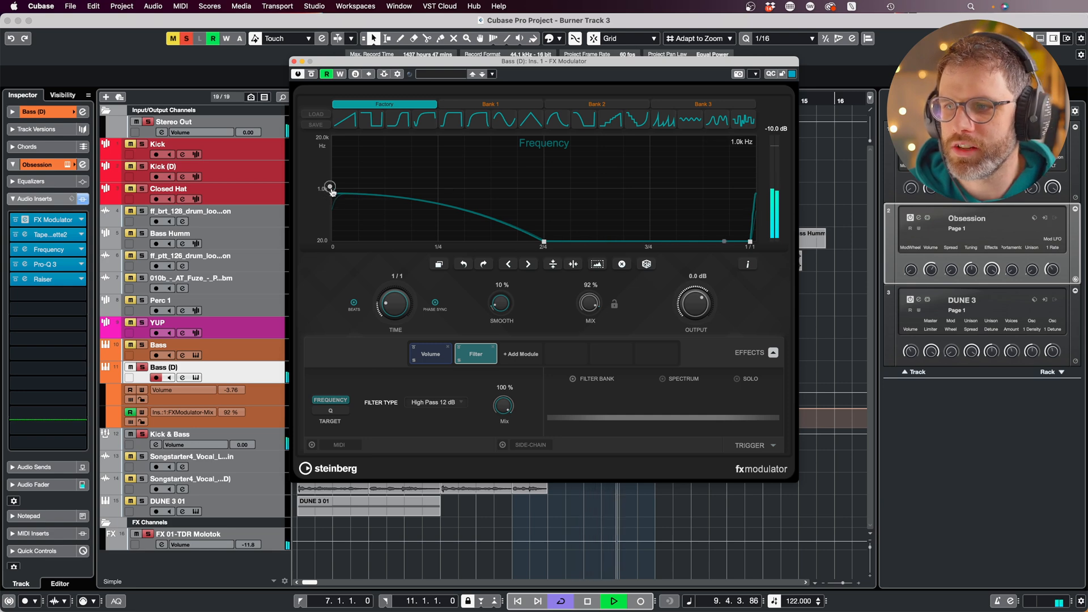
Raise the start point of the Filter frequency curve to about 7.5 kHz while listening, return it to its original height and stop playback.
left_click_drag(332, 189, 333, 161)
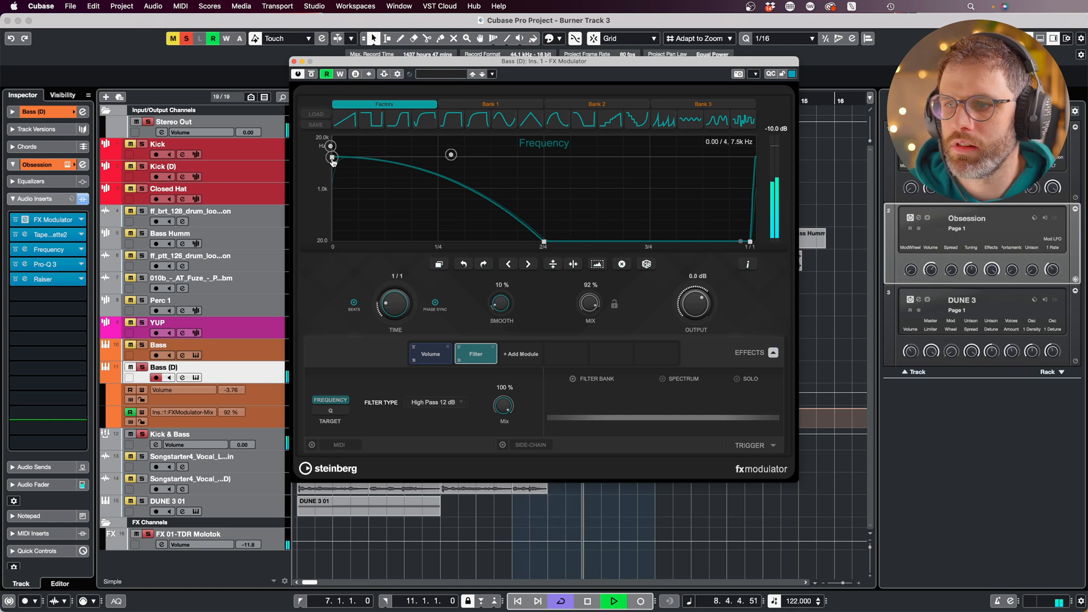
left_click_drag(333, 162, 332, 194)
key("space")
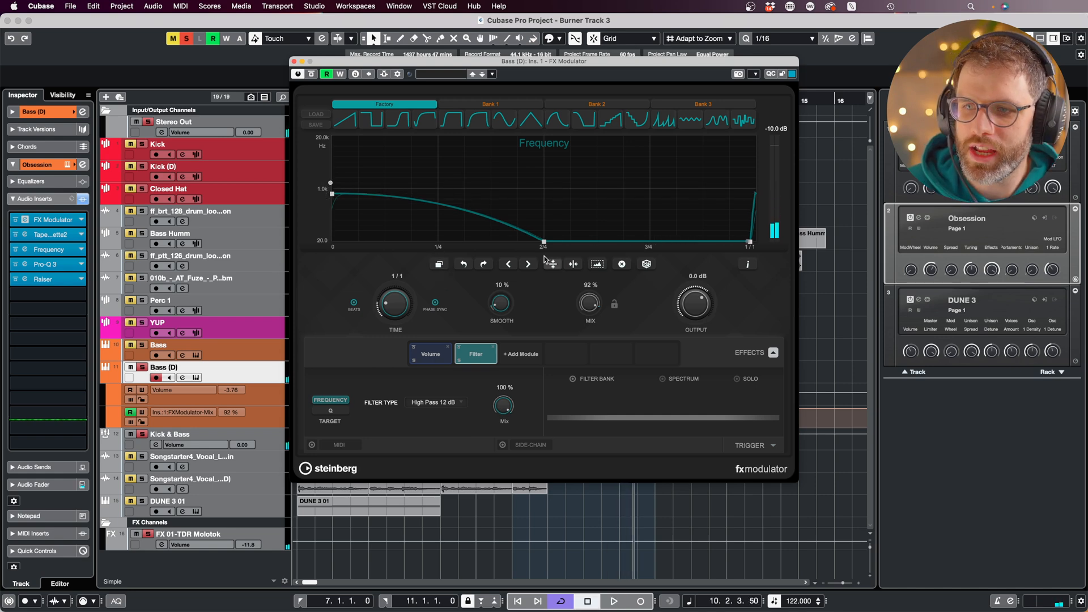
Restore the FX Modulator time to 1/4, close its window and clear the solo on Bass (D).
scroll(400, 308, "down", 2)
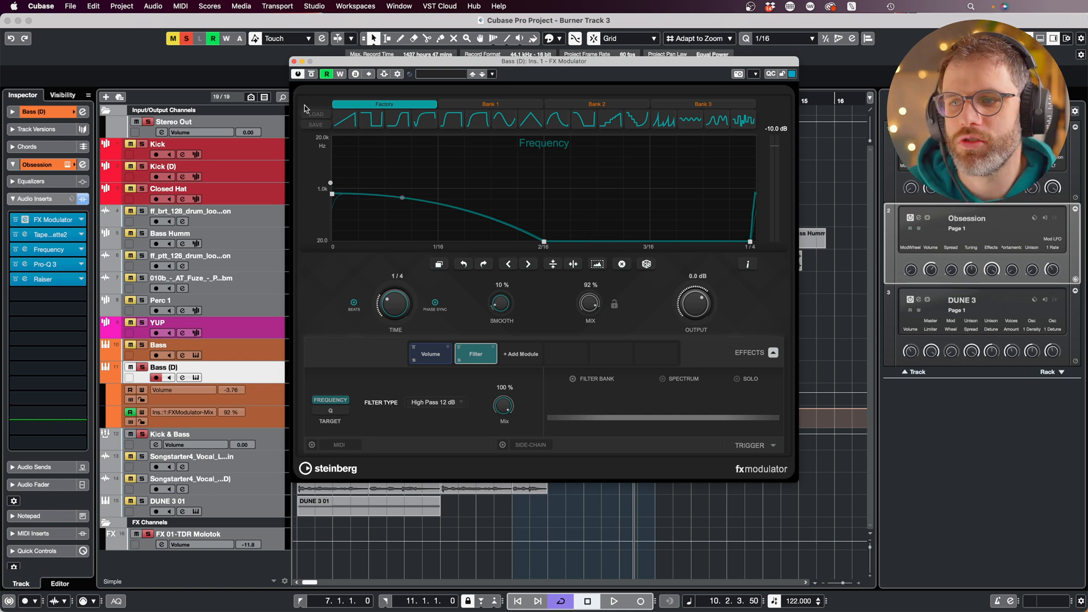
left_click(294, 62)
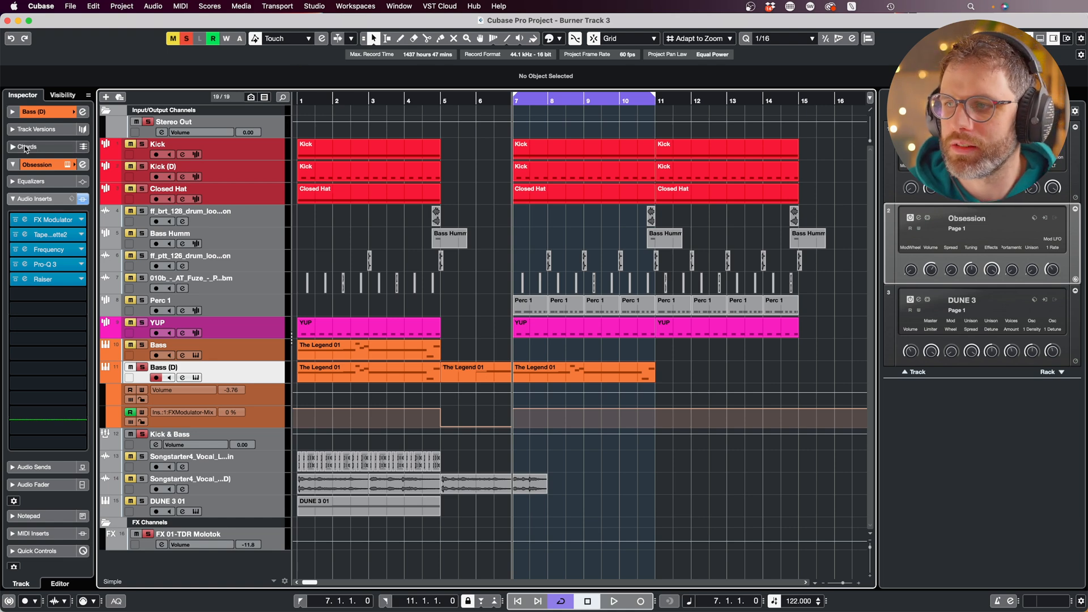
left_click(187, 38)
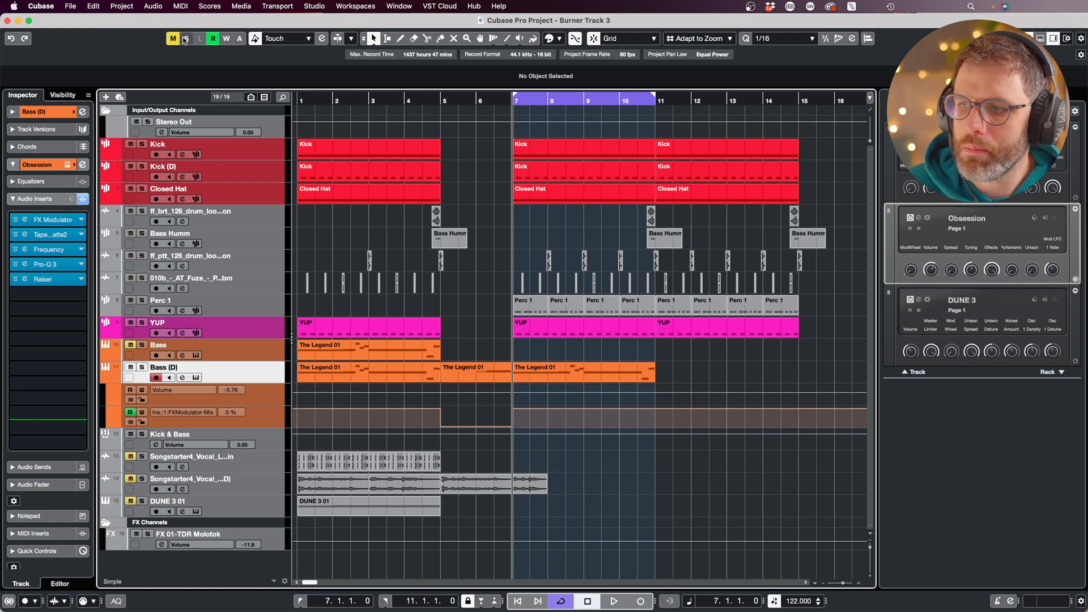
Examine the low cut and band settings in the Kick track's Frequency EQ, closing the window when done.
left_click(249, 151)
left_click(25, 235)
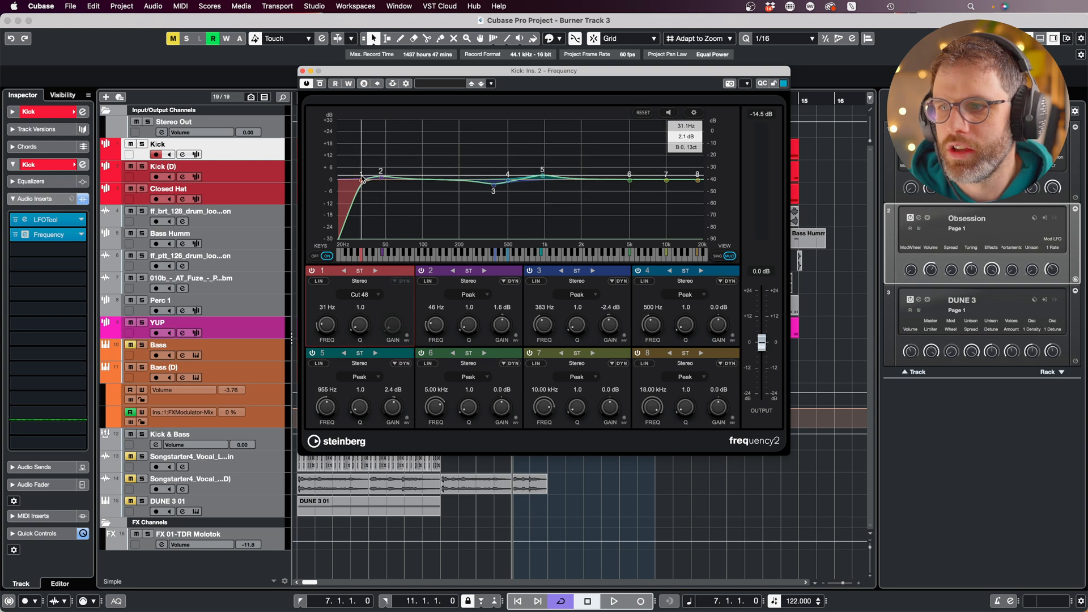
left_click(302, 71)
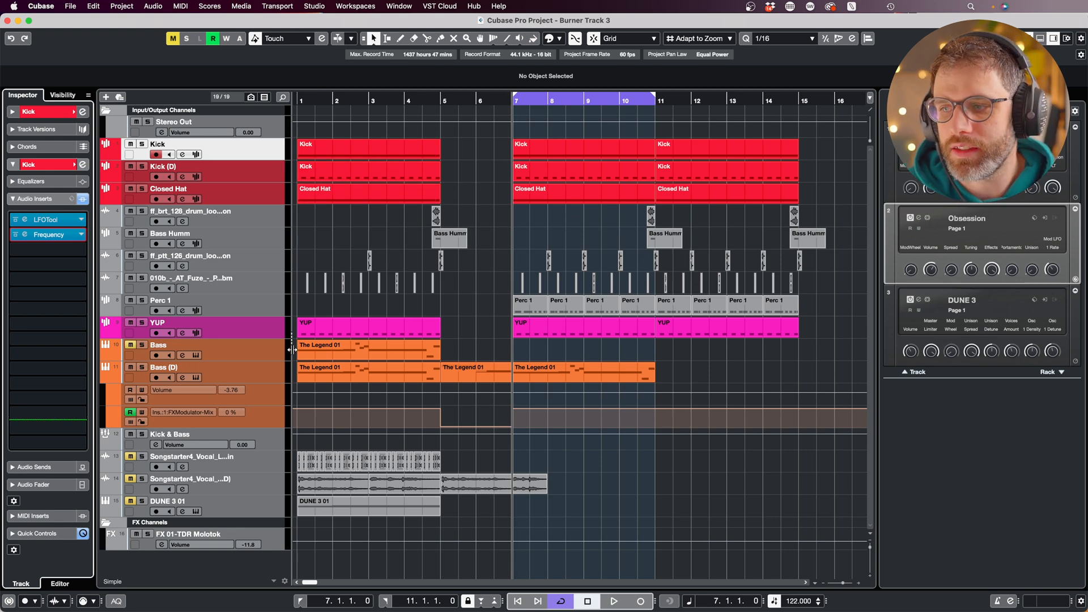
Add a stereo FX channel named K&B COMP for the Kick & Bass group, using TDR Molotok with its output routed to Kick & Bass.
left_click(276, 439)
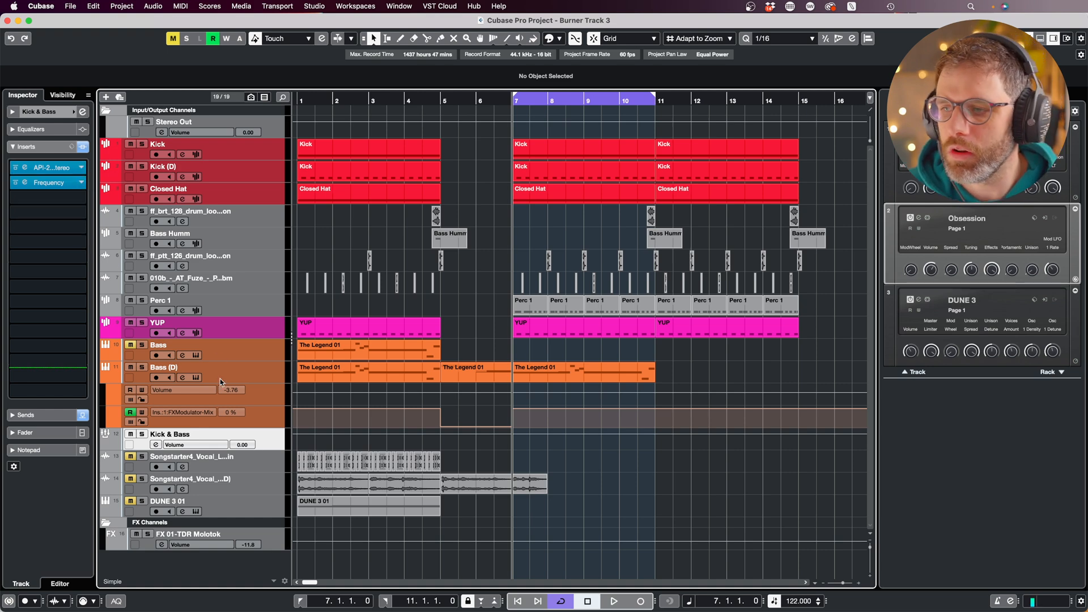
right_click(276, 444)
mouse_move(297, 446)
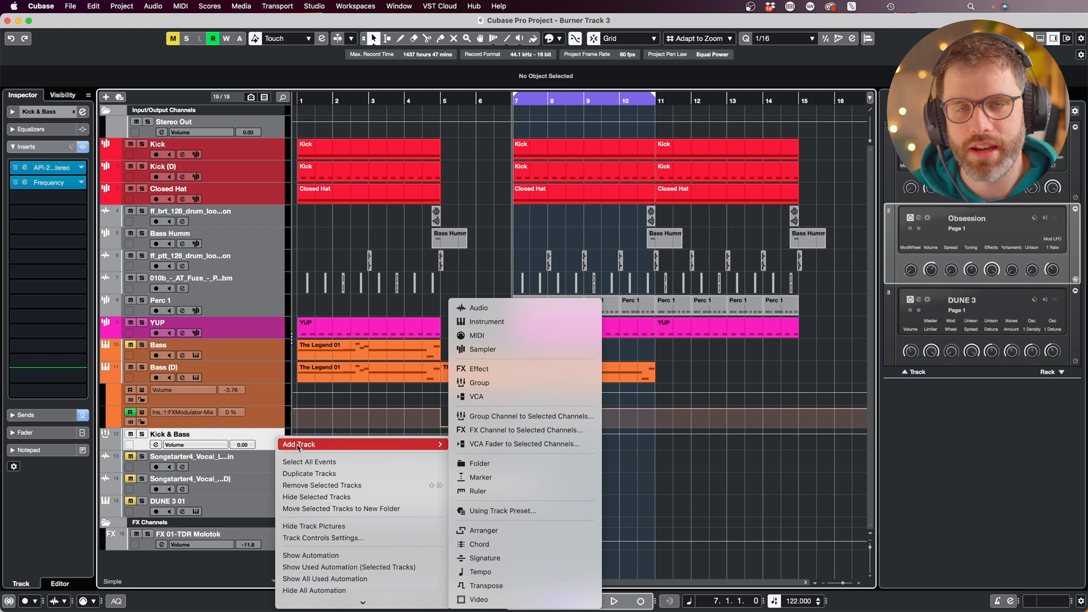
left_click(499, 430)
left_click(545, 222)
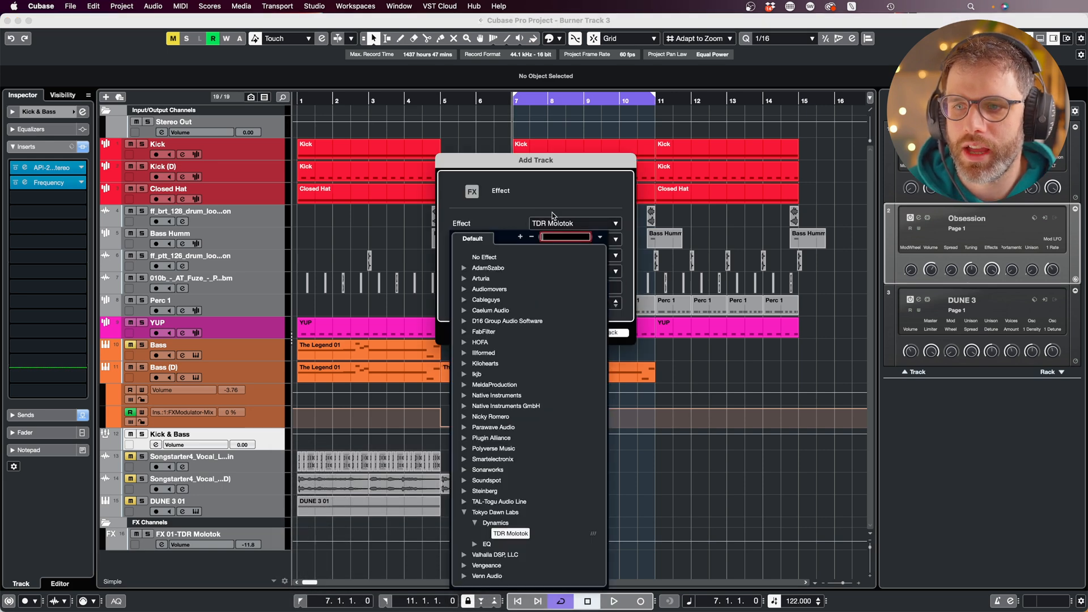
left_click(539, 199)
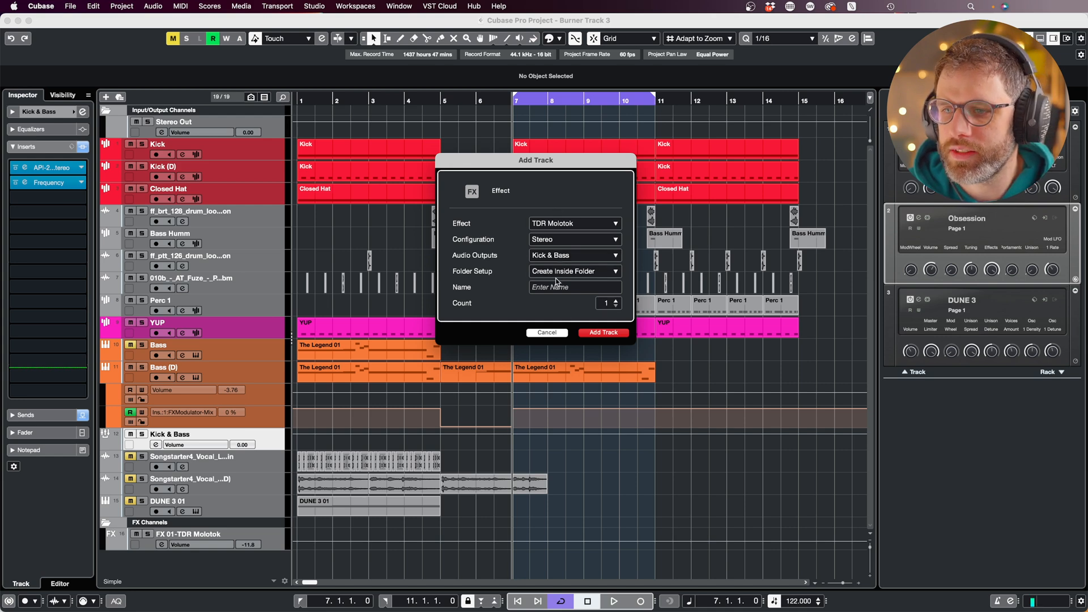
left_click(560, 290)
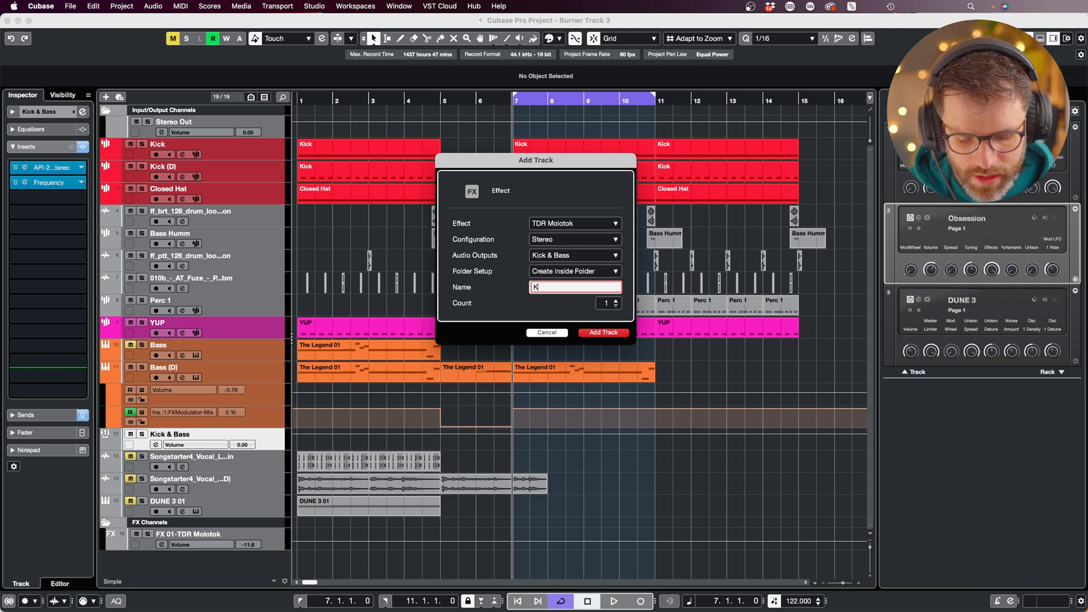
type("COMP")
left_click(595, 333)
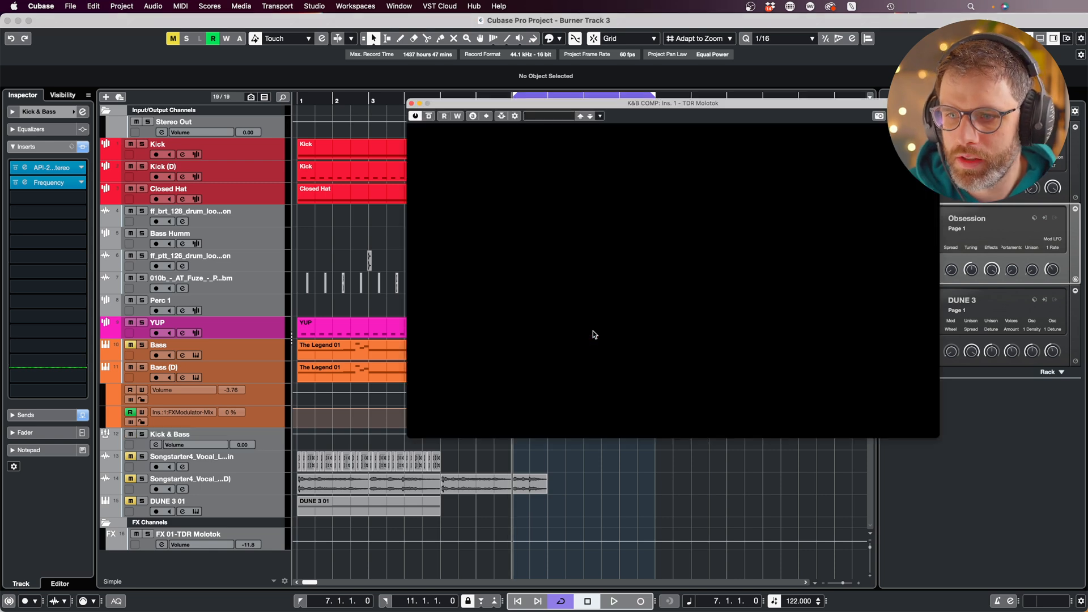
Move the TDR Molotok window aside and open the MixConsole.
left_click_drag(649, 108, 587, 134)
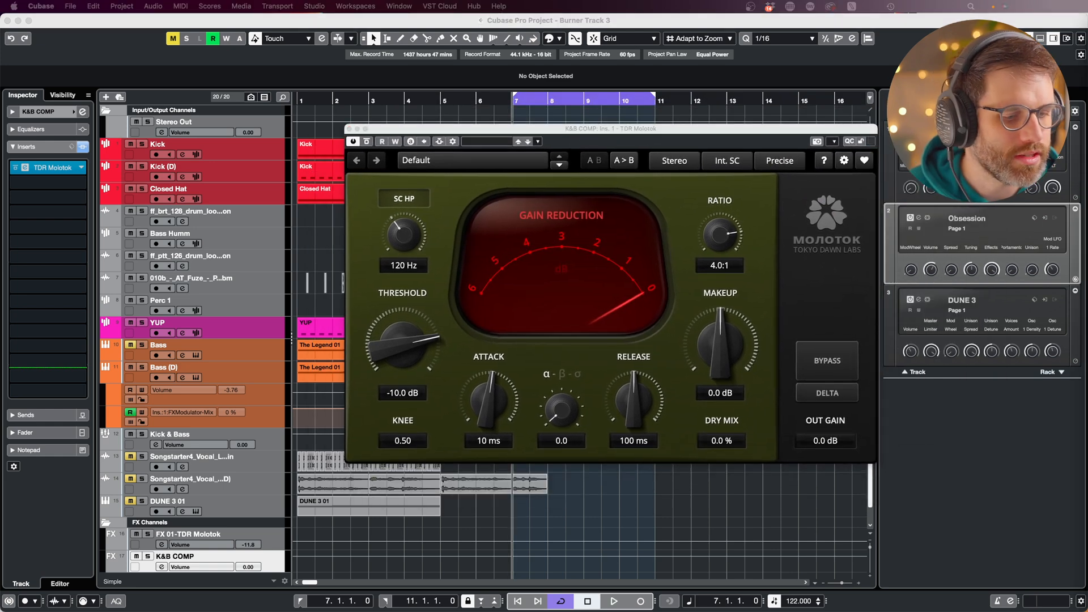
key("F3")
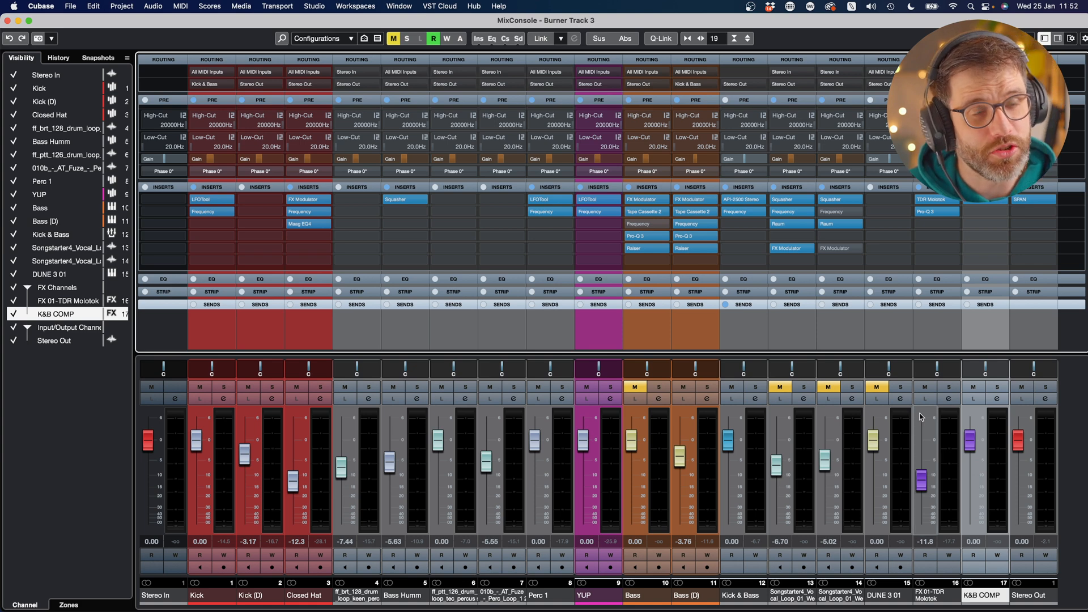
Mute the FX 01-TDR Molotok channel and pull the K&B COMP channel's level down to -∞ during playback.
left_click(924, 387)
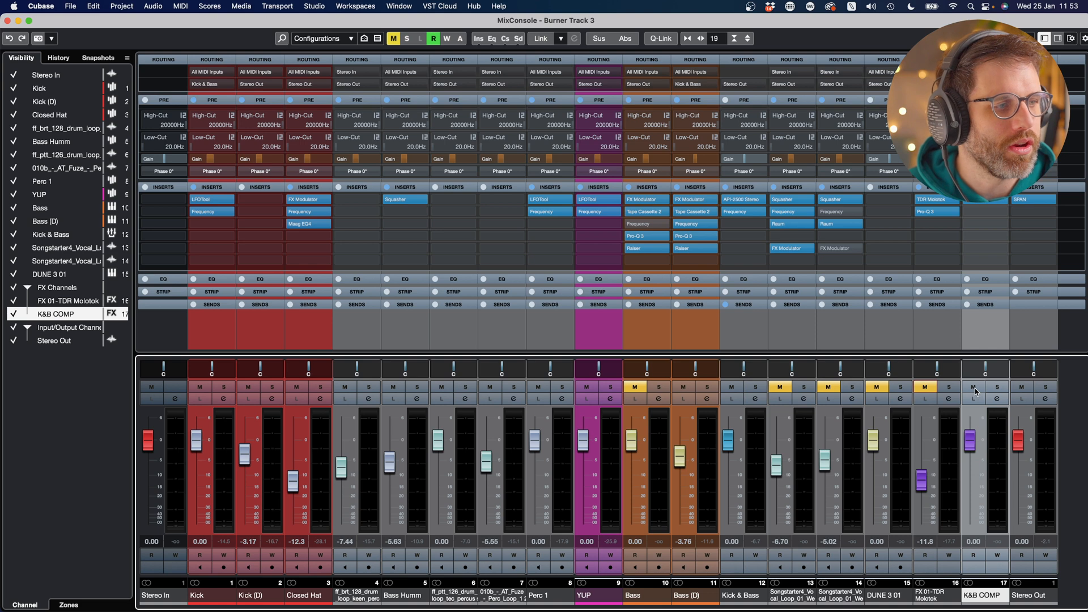
key("space")
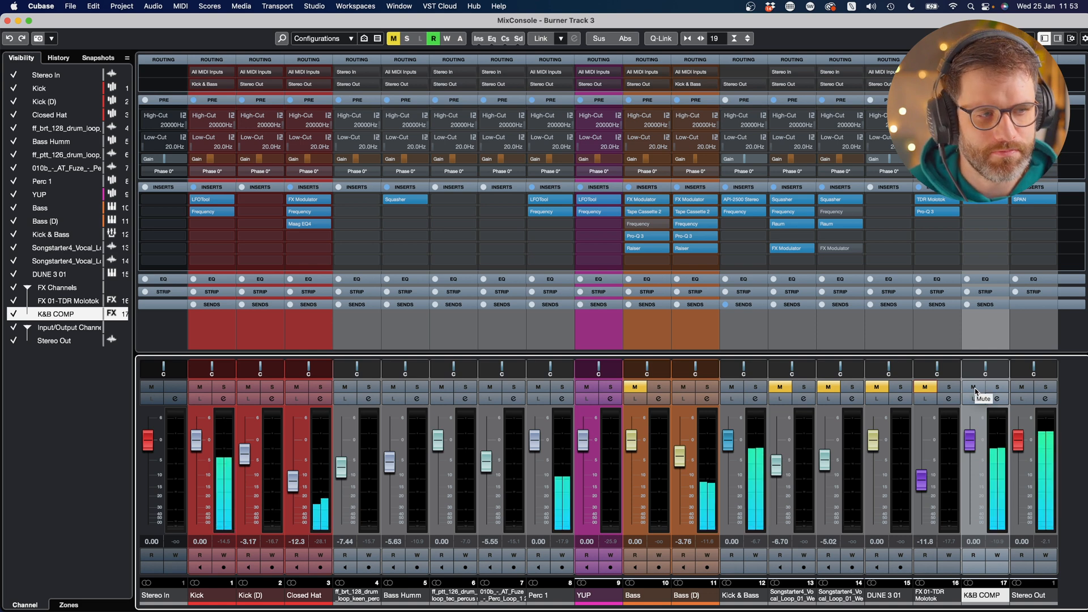
left_click_drag(970, 438, 970, 522)
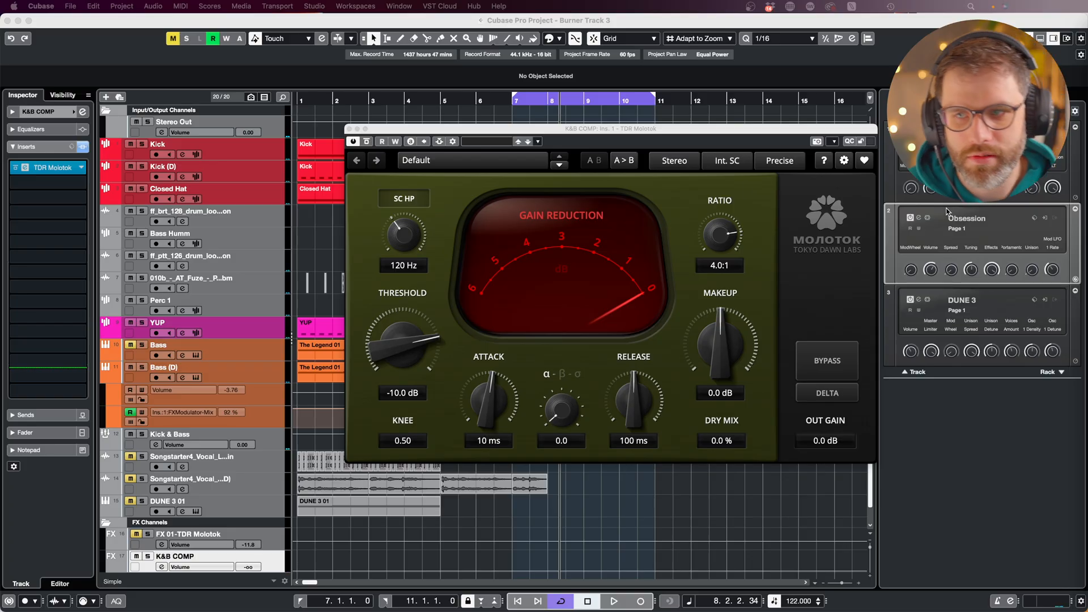
In Molotok, disable SC HP and set the β control to 0.3, ratio 10.9:1, threshold -46.1 dB, attack 0.10 ms and release 30 ms.
left_click(398, 199)
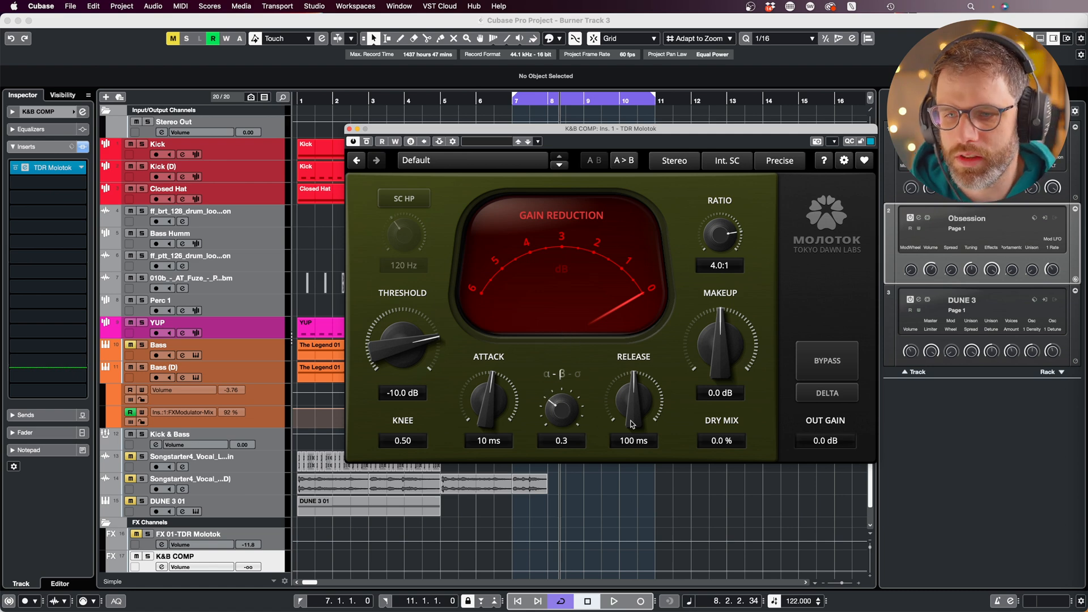
left_click_drag(720, 234, 720, 212)
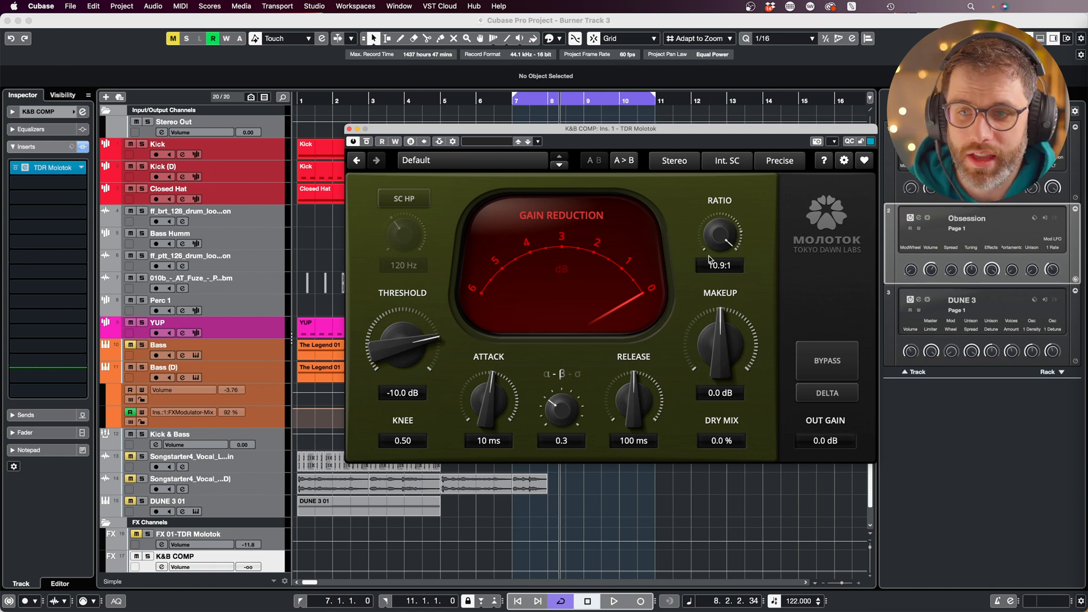
left_click_drag(420, 346, 420, 403)
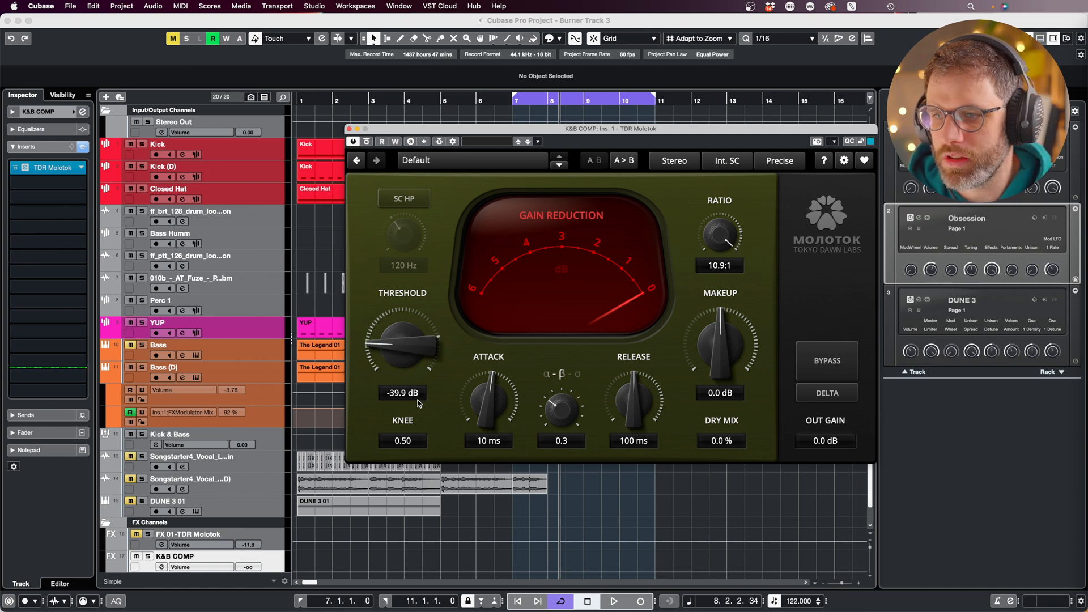
left_click_drag(492, 422, 492, 464)
left_click_drag(616, 403, 616, 434)
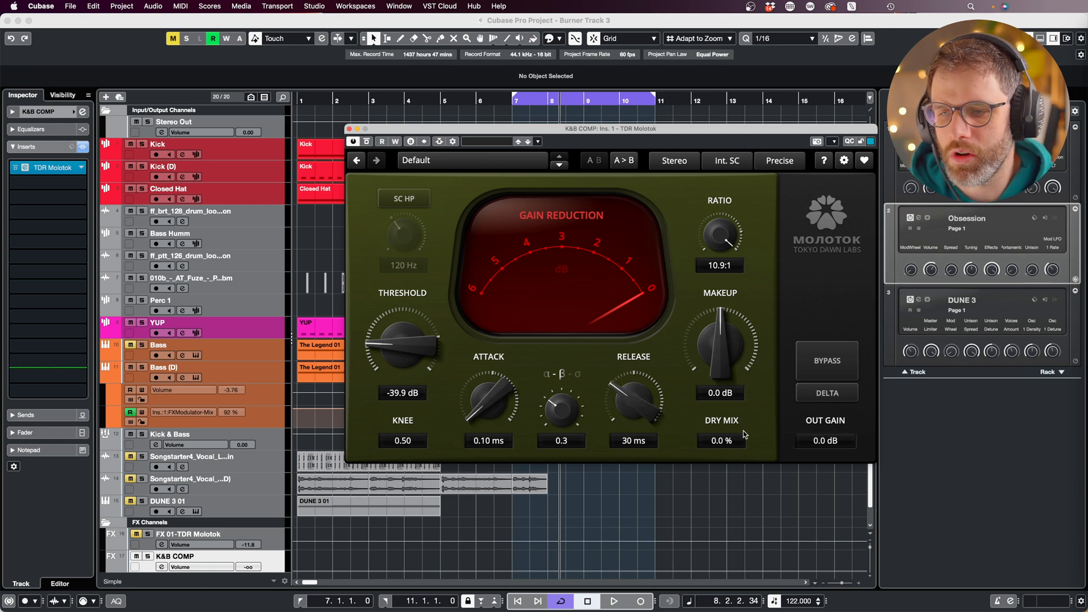
key("space")
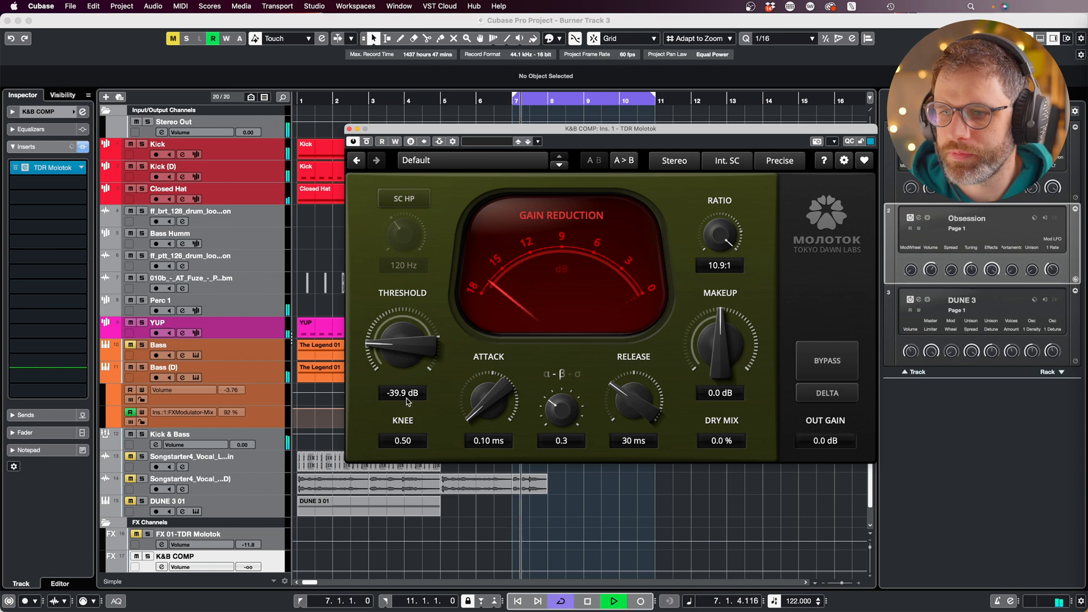
left_click_drag(396, 332, 396, 360)
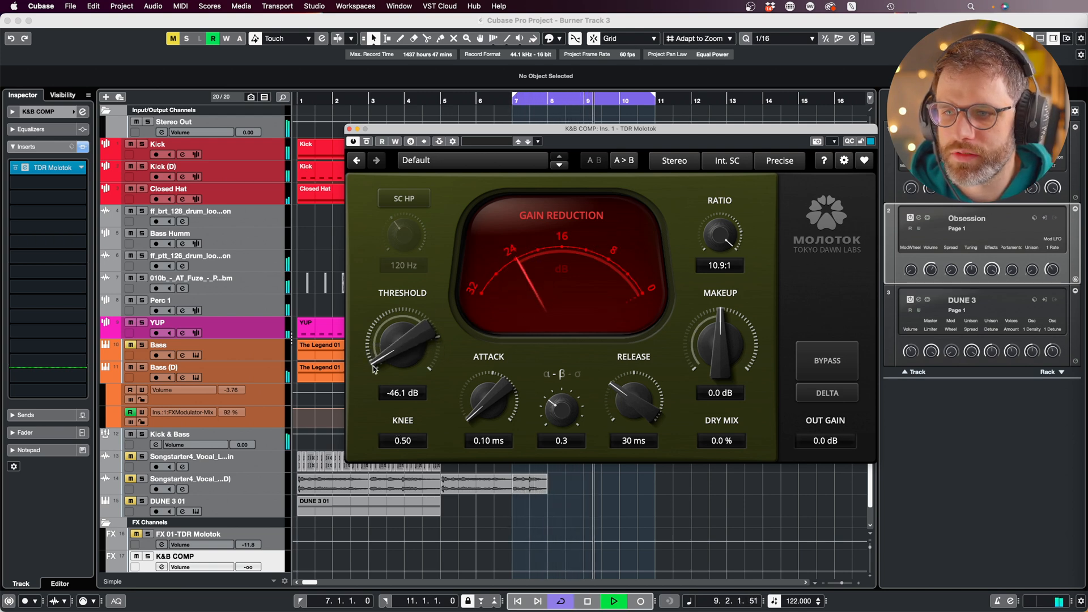
Compare K&B COMP's Molotok compression bypassed and active during playback, ending with it active and playback stopped.
left_click(367, 141)
left_click(370, 141)
left_click(370, 142)
left_click(370, 141)
key("space")
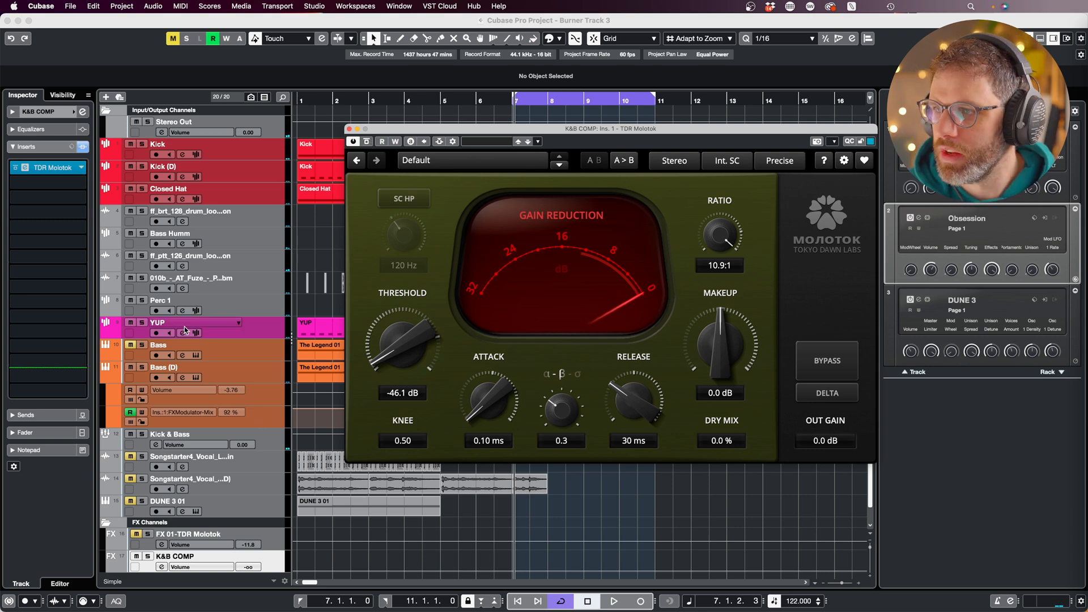
Show the K&B COMP channel's fader and raise Molotok's makeup gain to 12.0 dB during playback.
left_click(33, 432)
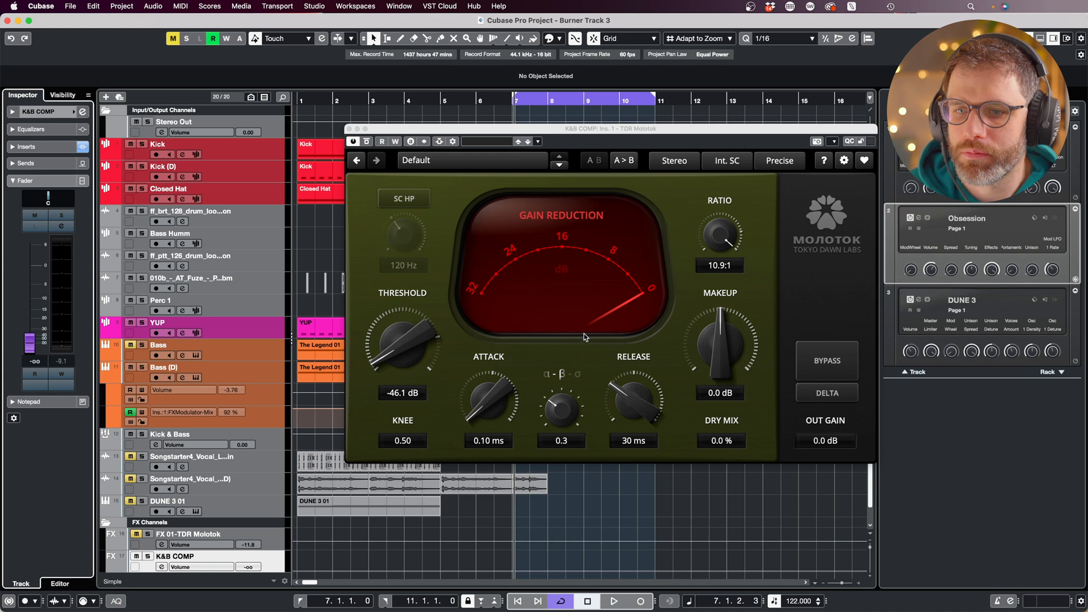
key("space")
mouse_move(25, 347)
left_mouse_down()
mouse_move(37, 254)
mouse_move(38, 357)
left_mouse_up()
key("space")
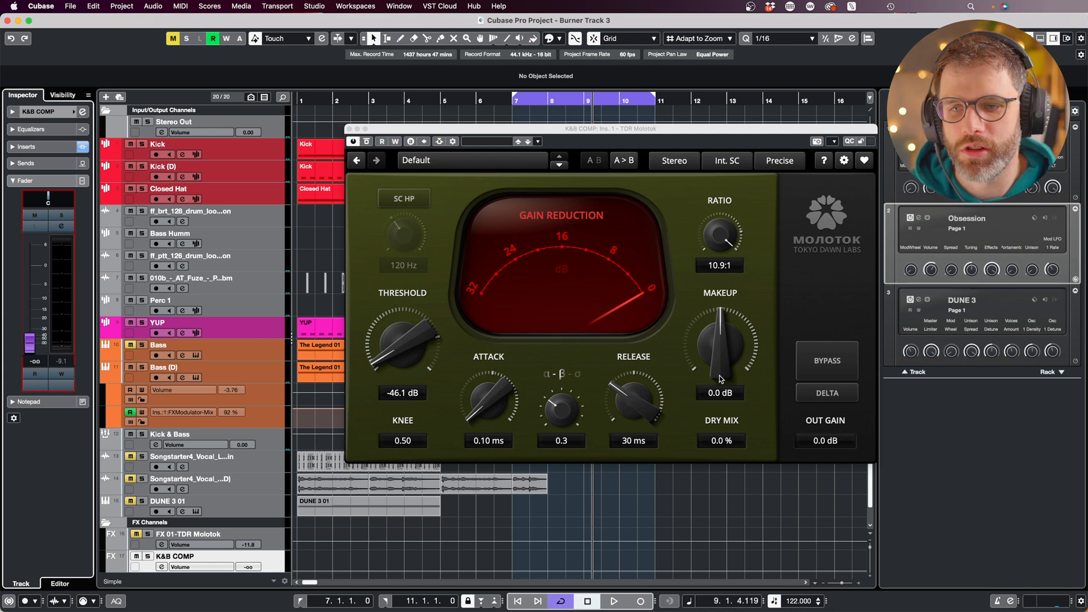
key("space")
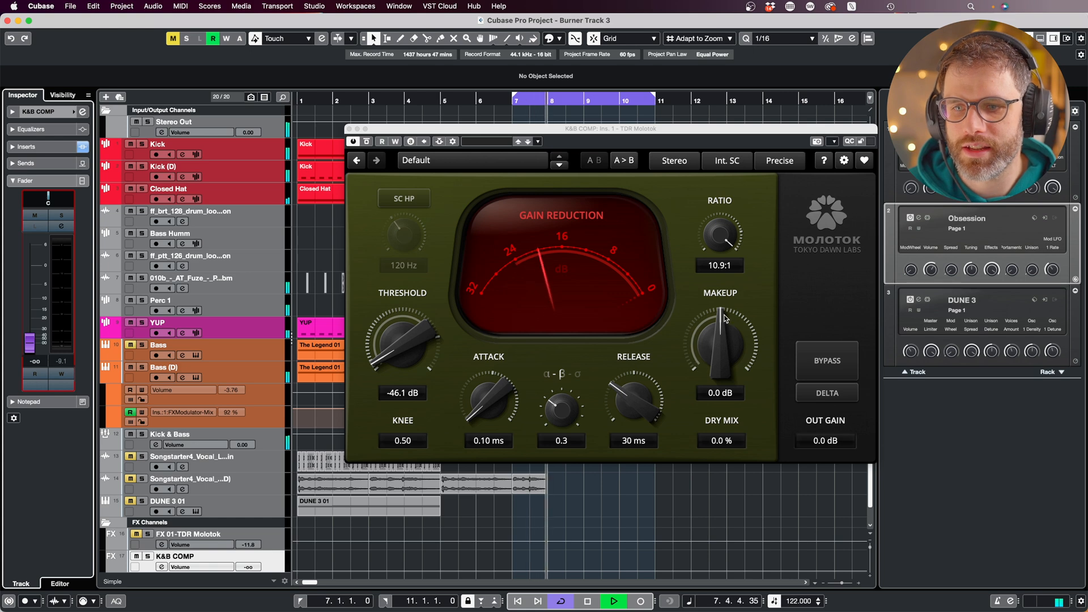
left_click_drag(692, 358, 692, 266)
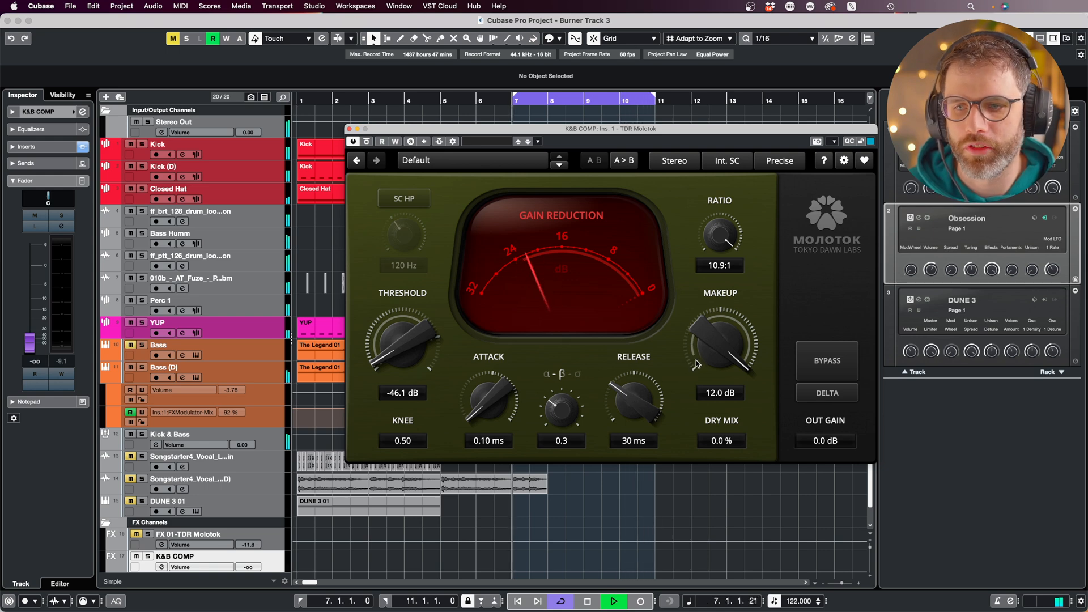
key("space")
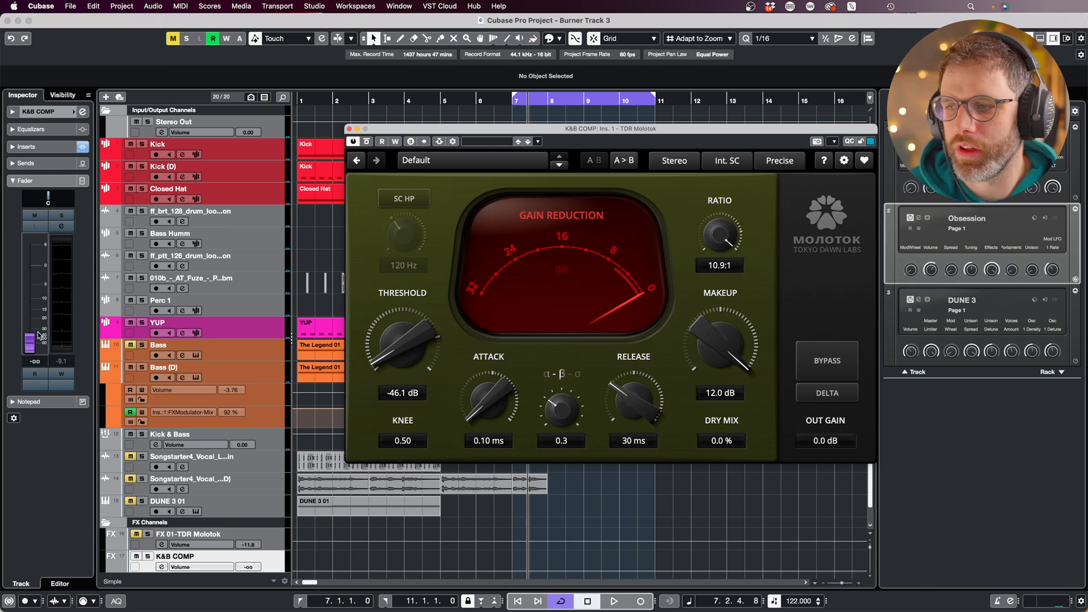
Raise the K&B COMP level to -6.61 dB during playback and compare the mix with Molotok bypassed and active.
key("space")
left_click_drag(27, 346, 27, 296)
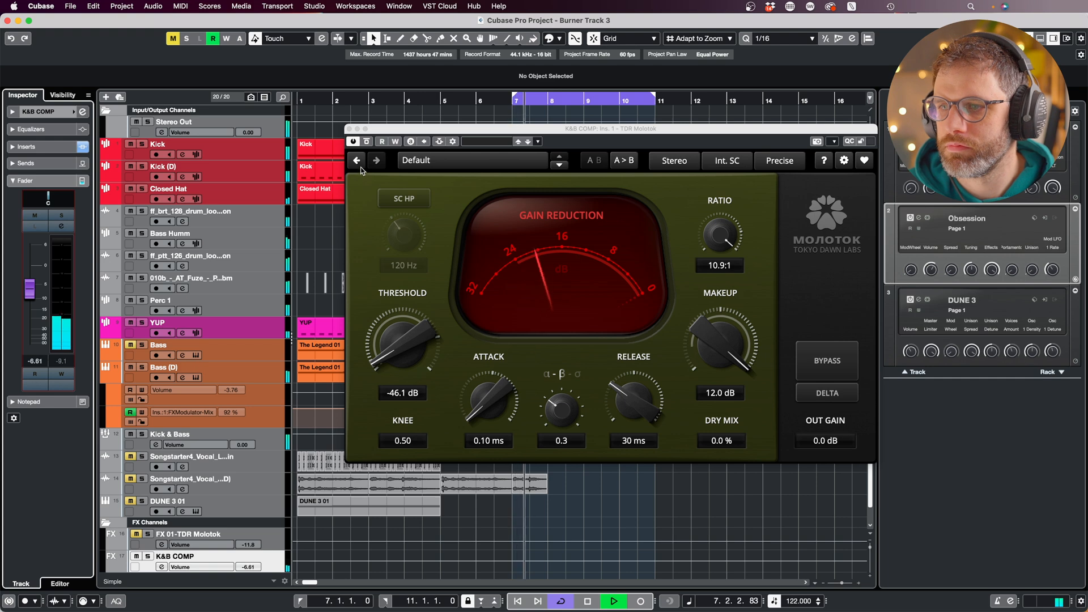
left_click(368, 142)
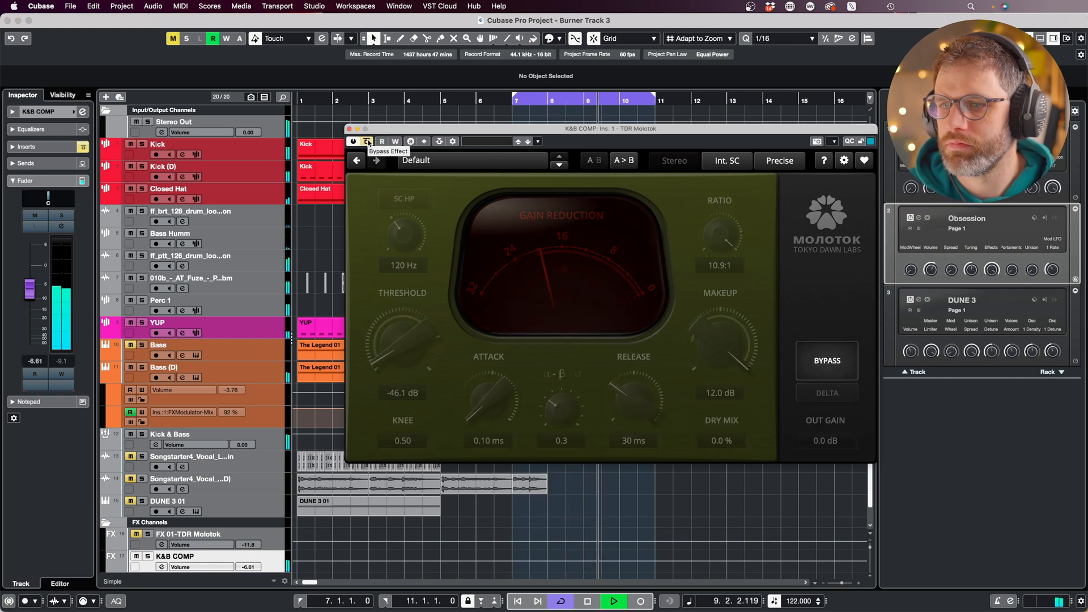
left_click(367, 142)
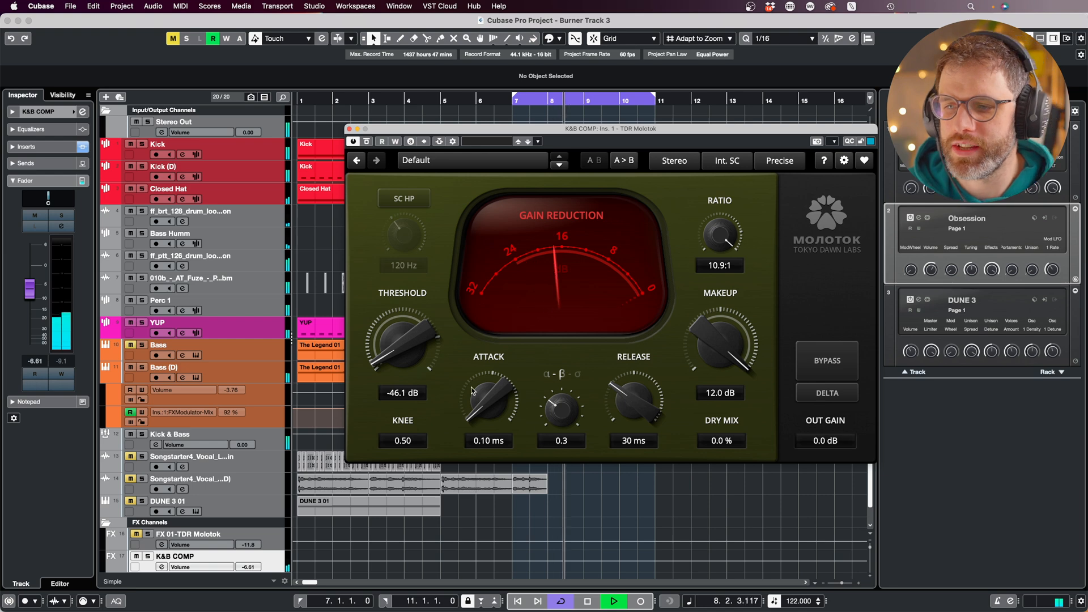
left_click(367, 141)
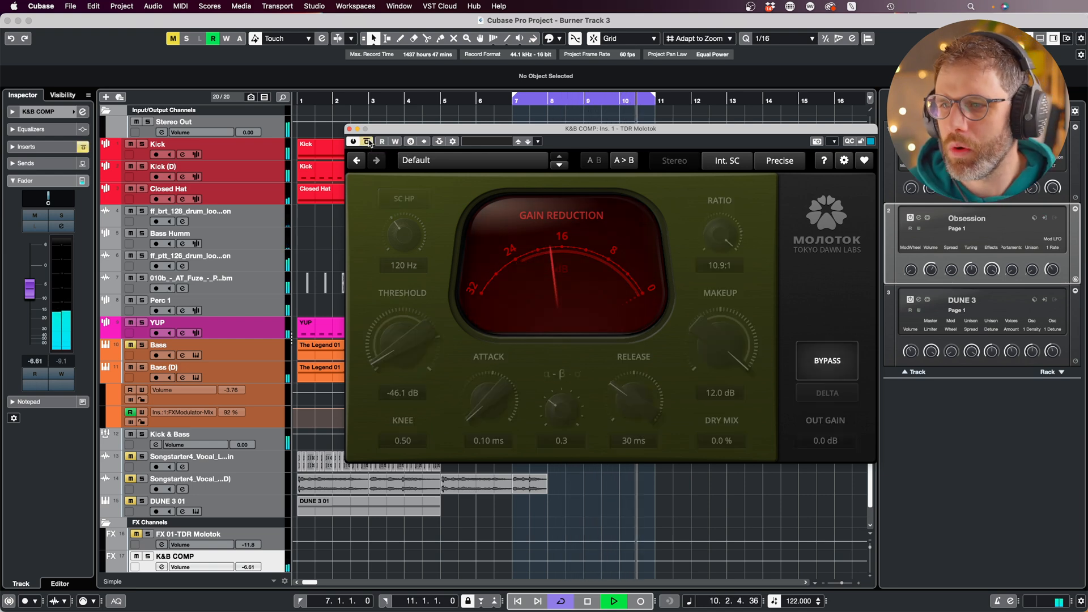
left_click(367, 141)
Refine Molotok with a 63 ms attack and -42.3 dB threshold, and set the K&B COMP level to -6.10 dB before stopping playback.
left_click_drag(498, 405, 511, 376)
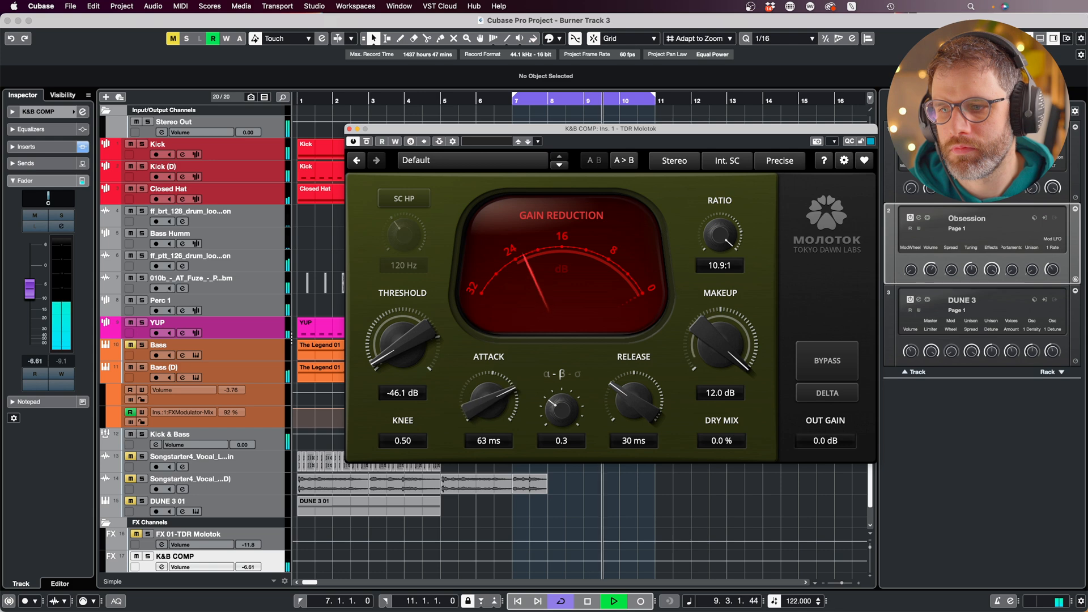
left_click_drag(426, 337, 426, 329)
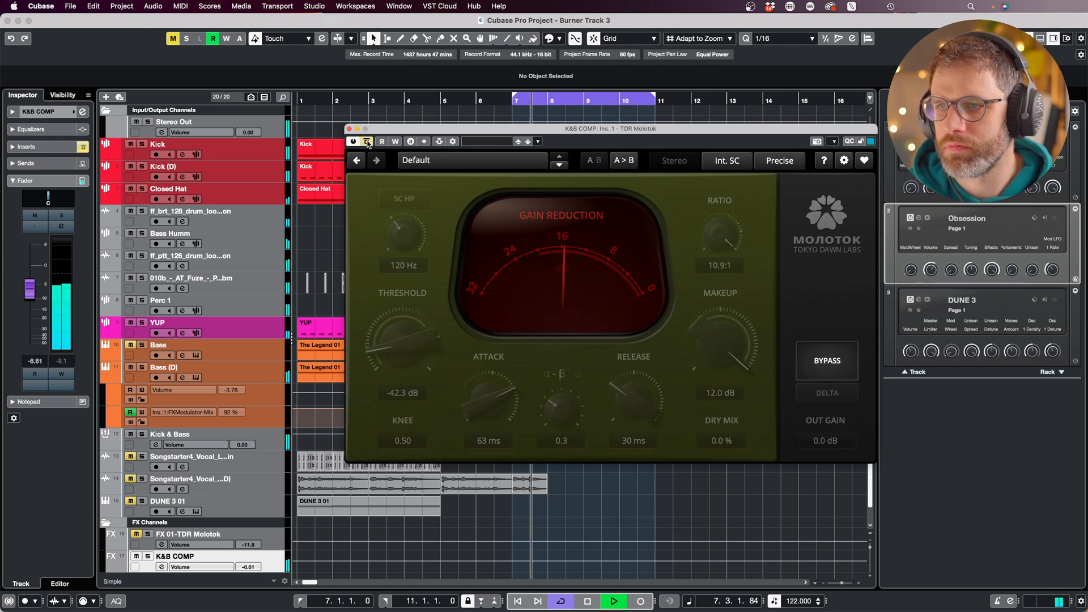
left_click_drag(29, 289, 30, 287)
key("space")
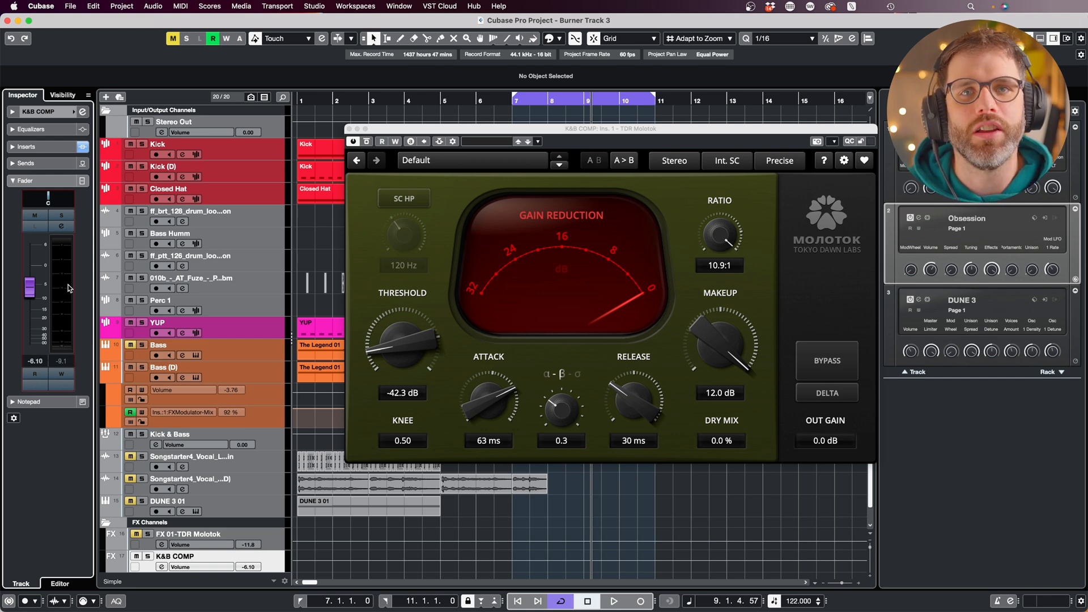
Add the Frequency EQ to the K&B COMP channel's second insert slot, after TDR Molotok.
left_click(26, 146)
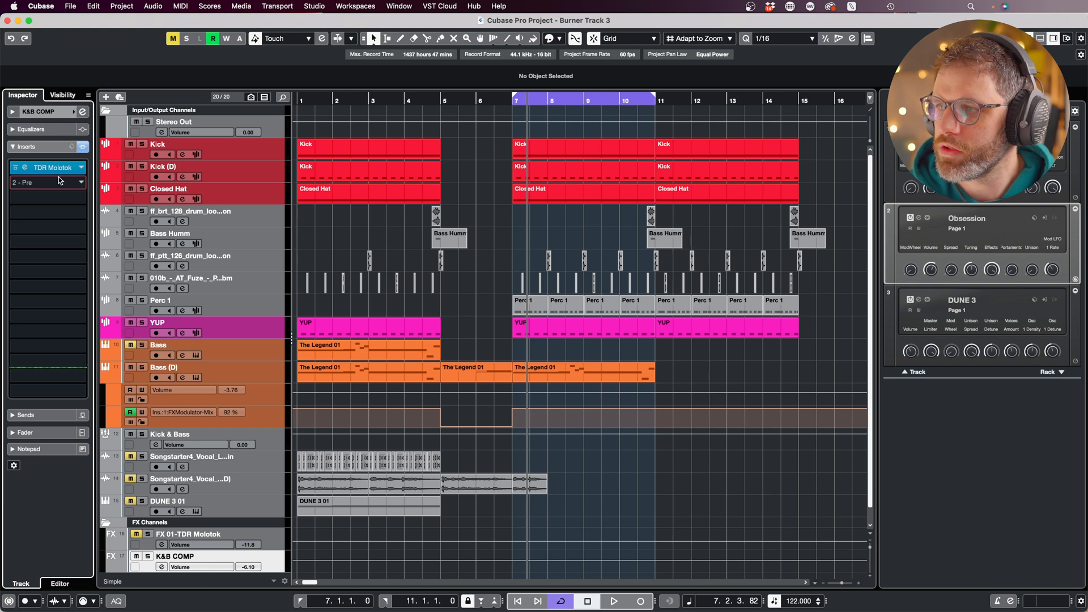
left_click(56, 168)
type("fre")
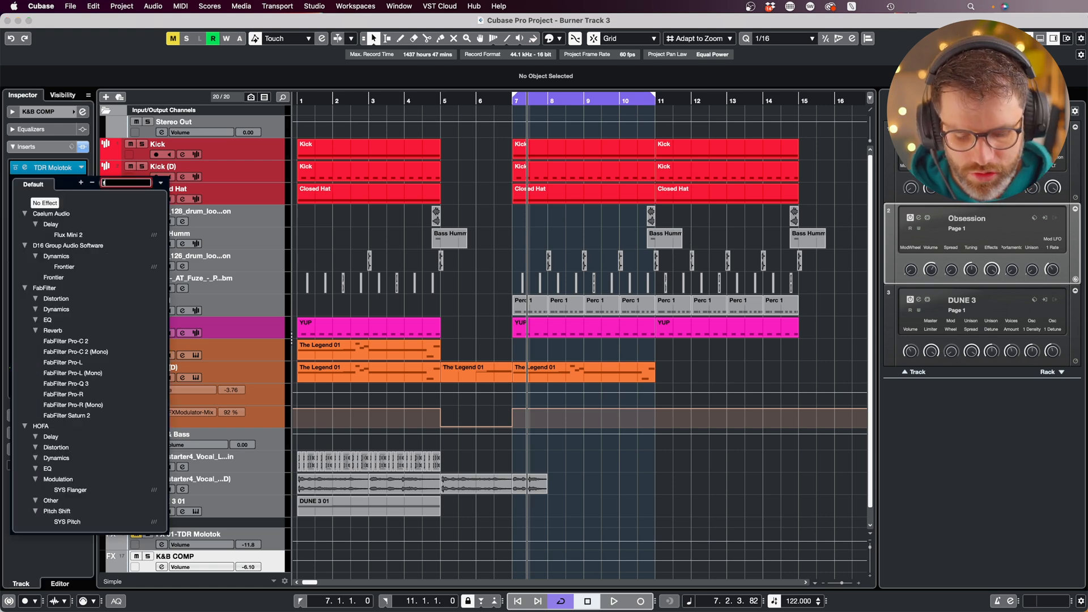
left_click(65, 255)
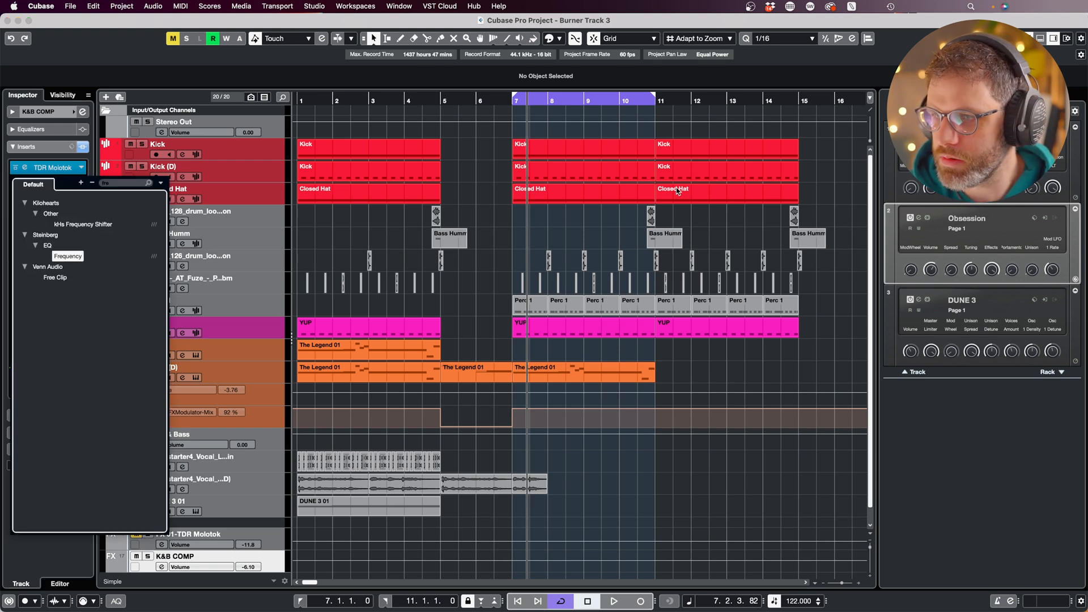
Change Frequency's band 1 to a Cut 48 filter and set its frequency to 21 Hz during playback.
left_click(366, 293)
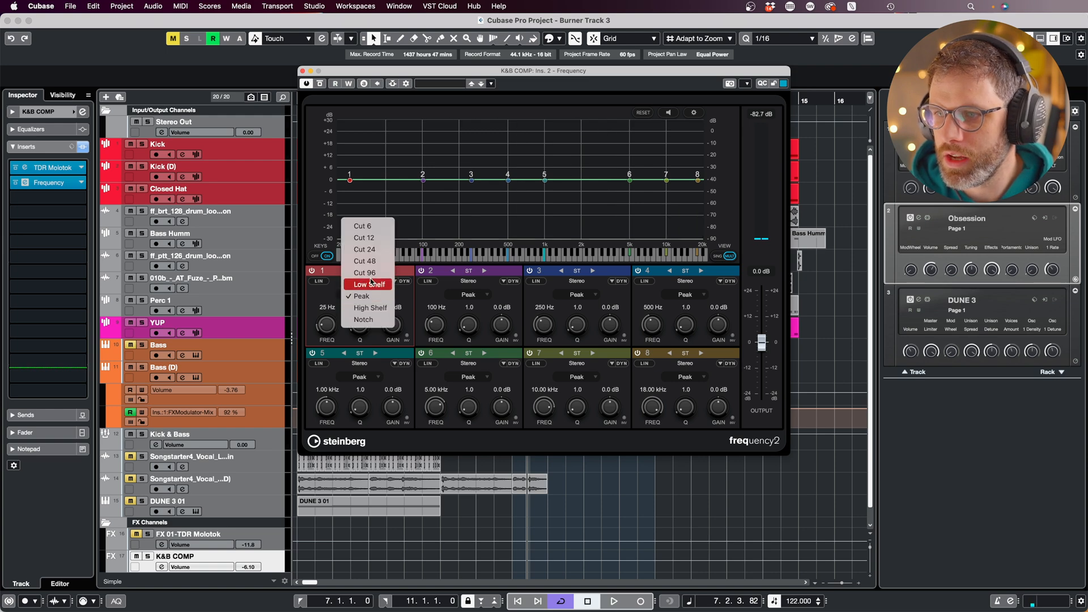
left_click(355, 273)
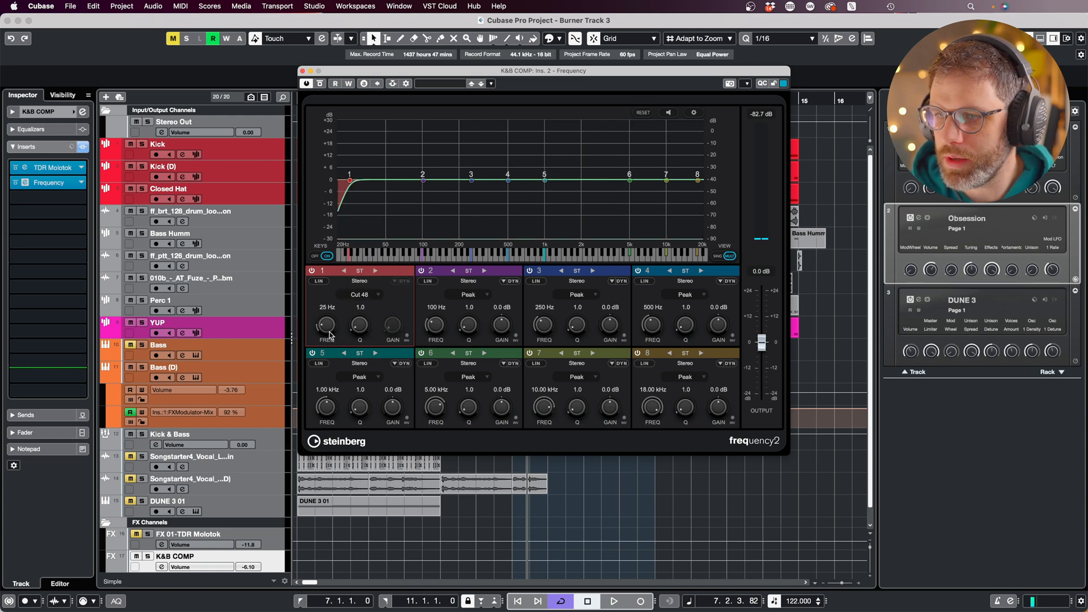
key("KP_1")
key("space")
left_click_drag(326, 325, 328, 331)
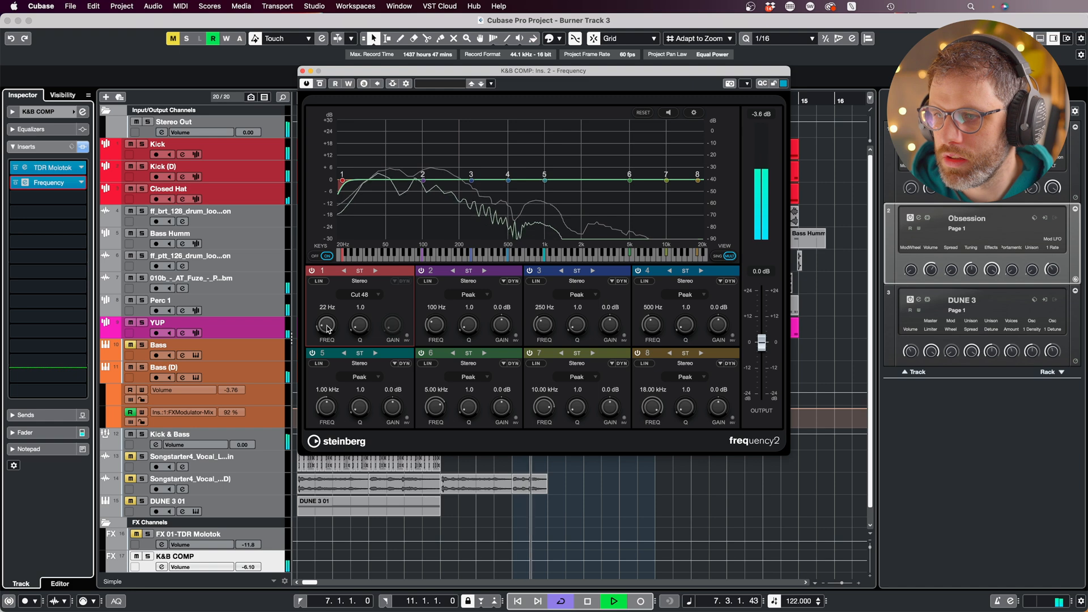
key("space")
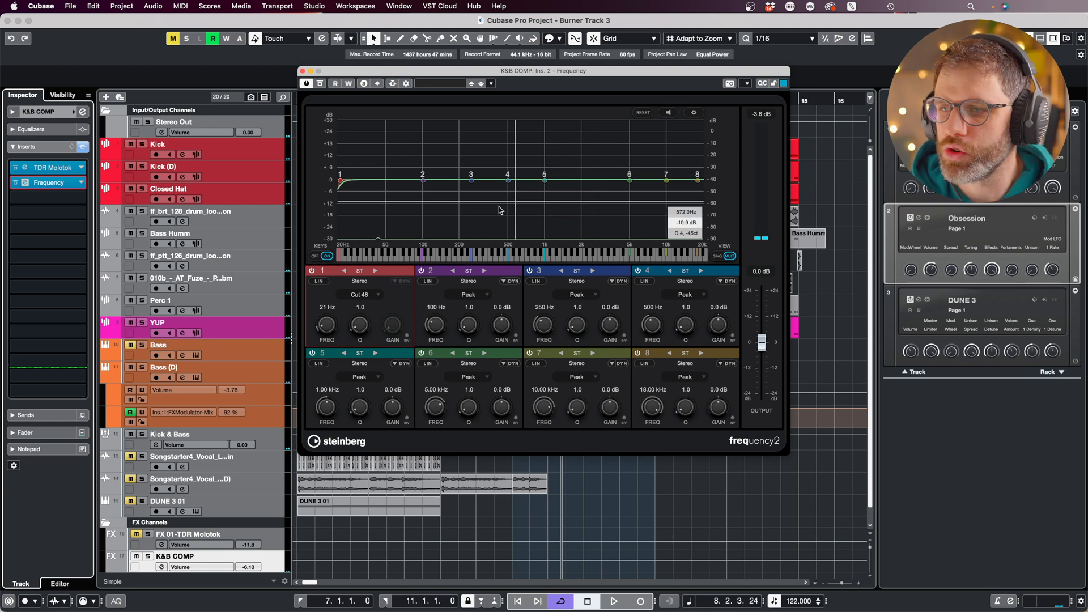
Close and reopen K&B COMP's Frequency EQ, sweep band 1's cut up to about 4.95 kHz during playback, and settle it at 38 Hz.
left_click(304, 71)
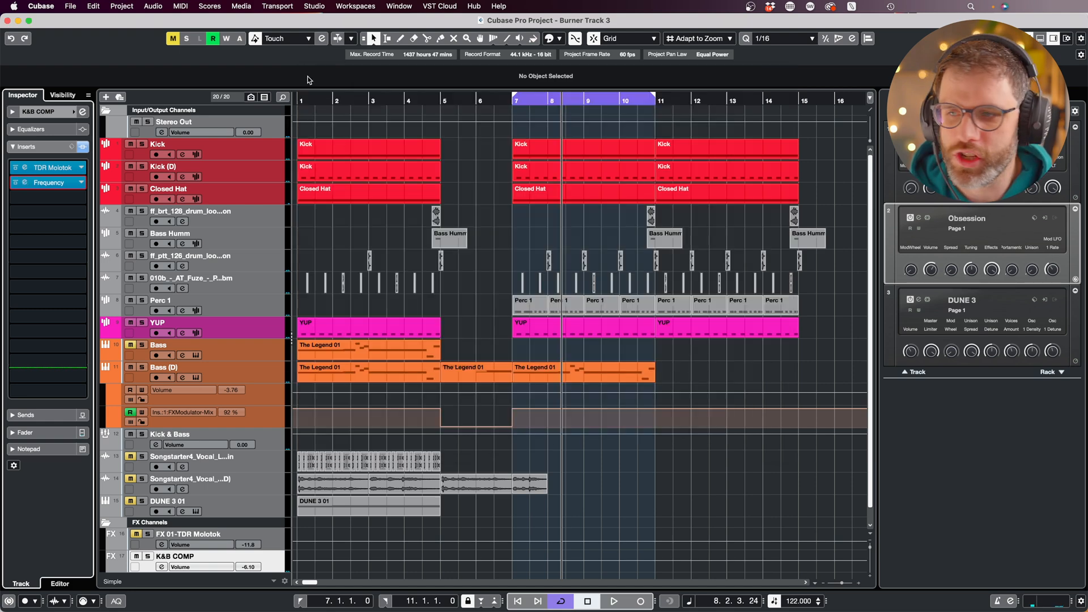
left_click(25, 183)
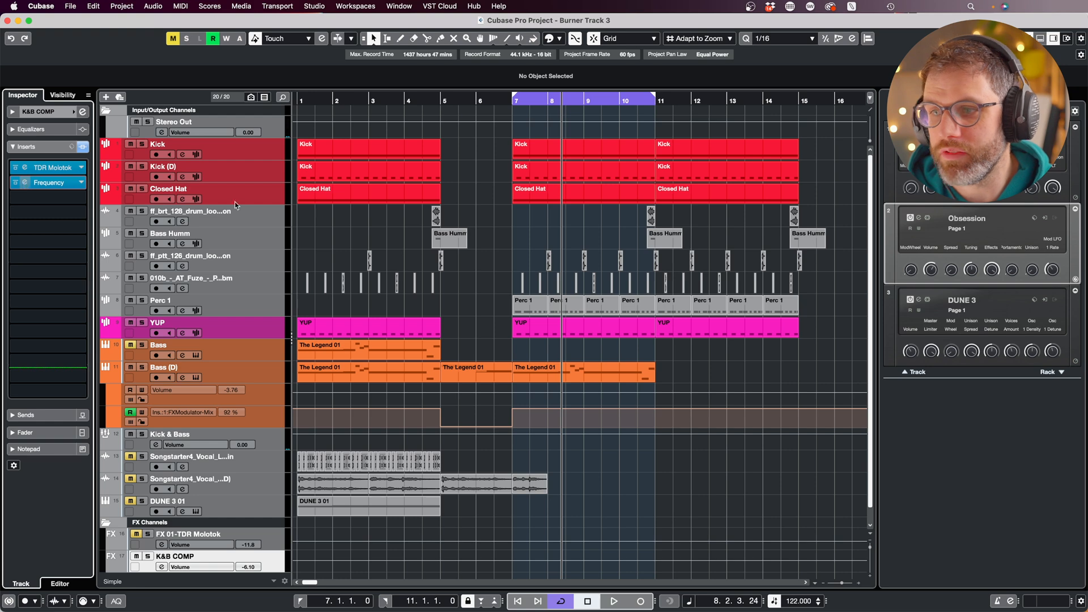
left_click_drag(341, 181, 385, 183)
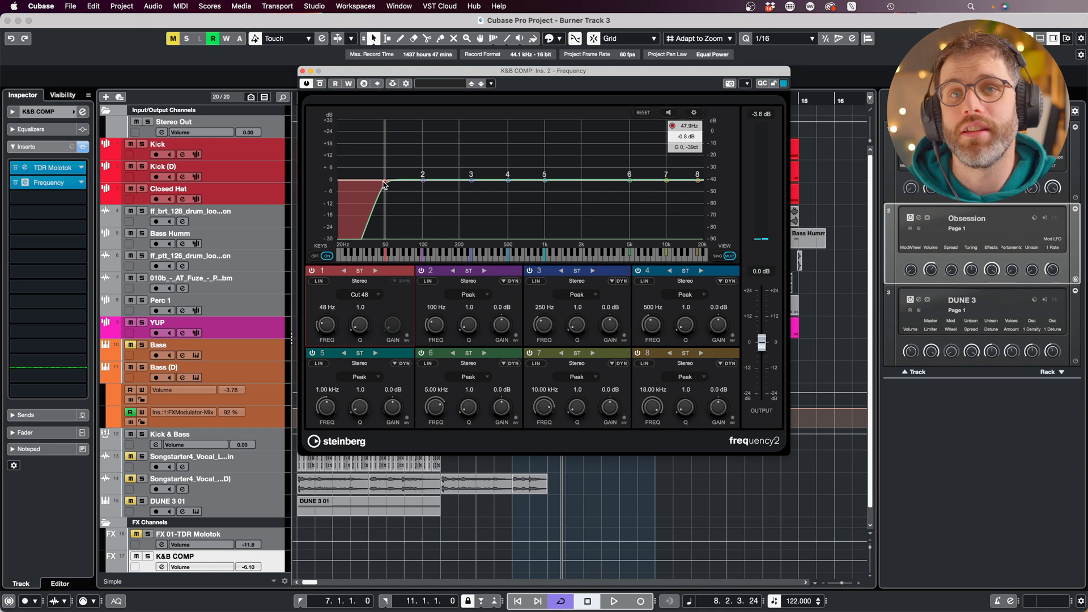
key("space")
left_click_drag(384, 184, 630, 191)
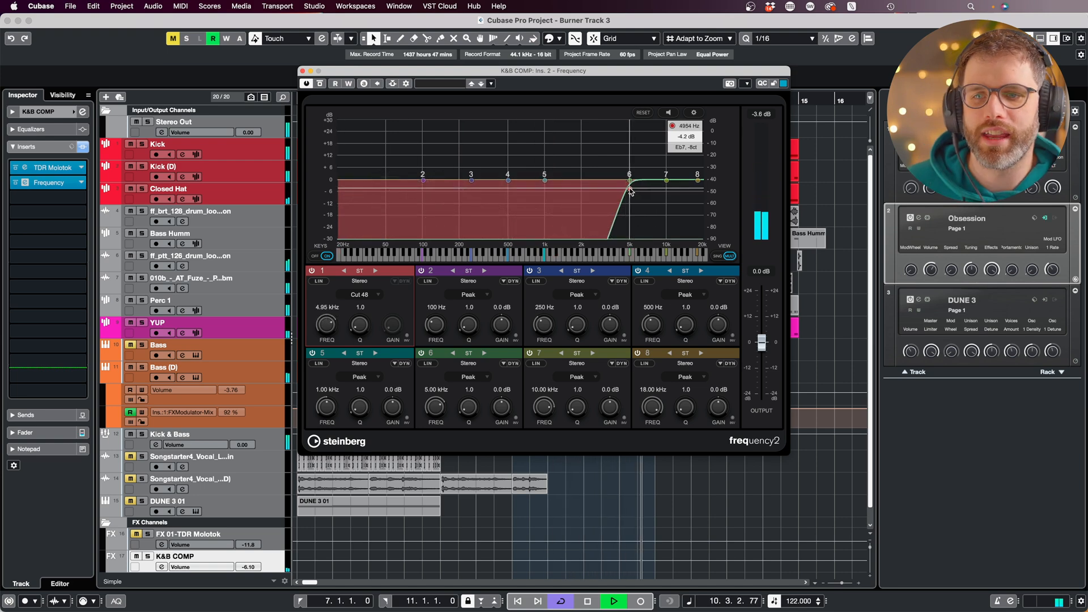
left_click_drag(630, 191, 371, 206)
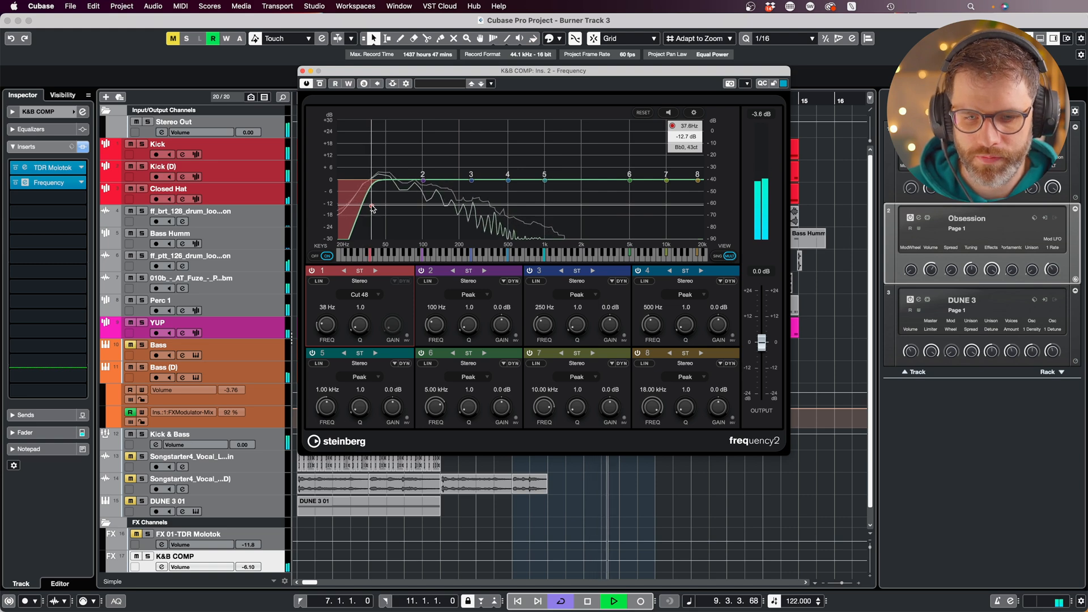
key("space")
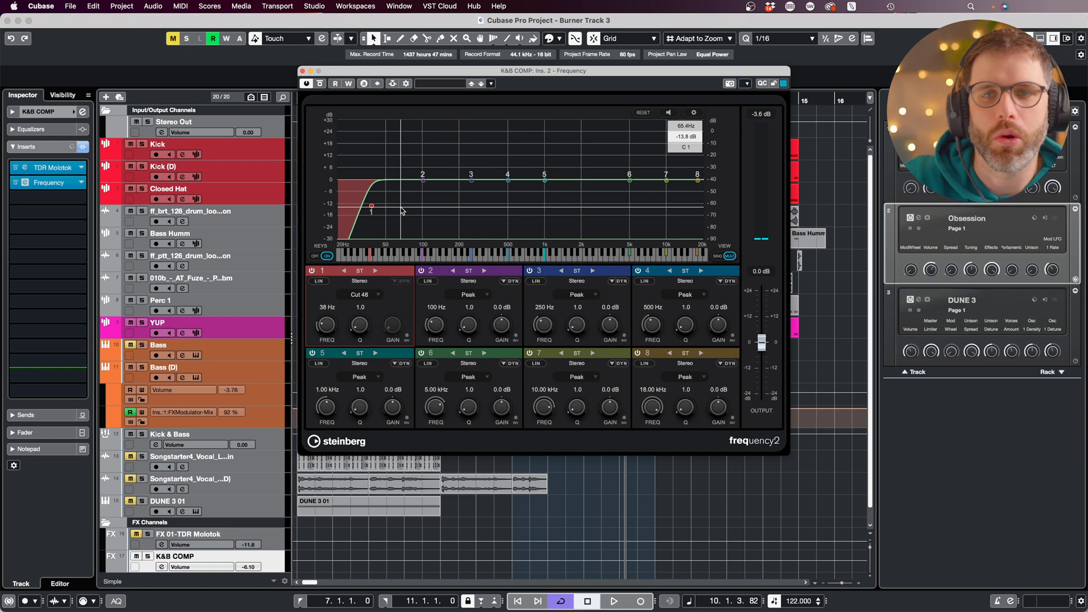
Close K&B COMP's Frequency EQ window and audition the loop from the left locator, stopping playback after less than a bar.
left_click(302, 72)
key("KP_1")
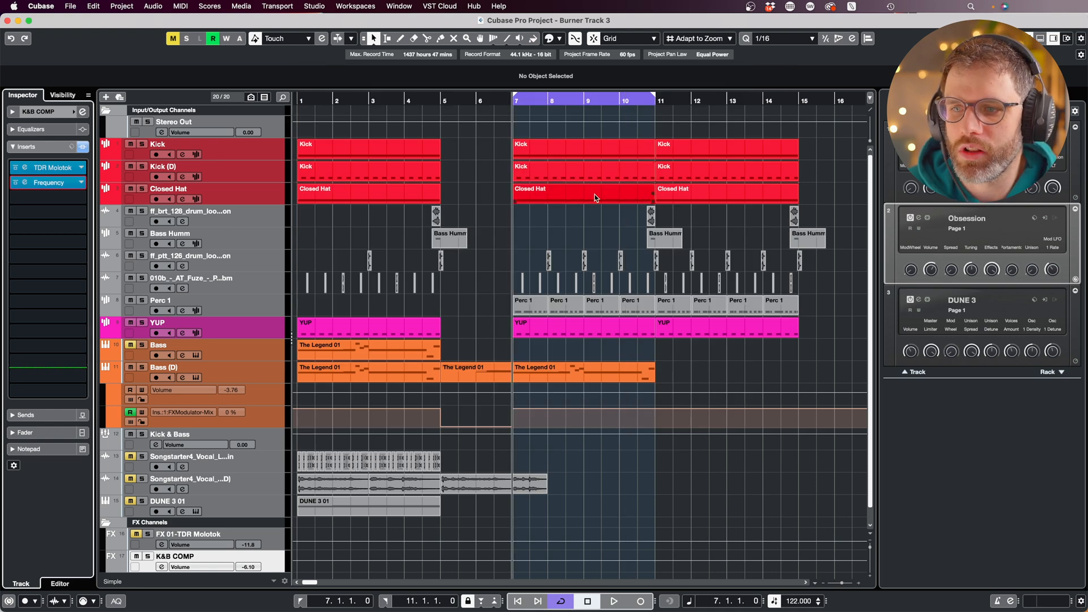
key("space")
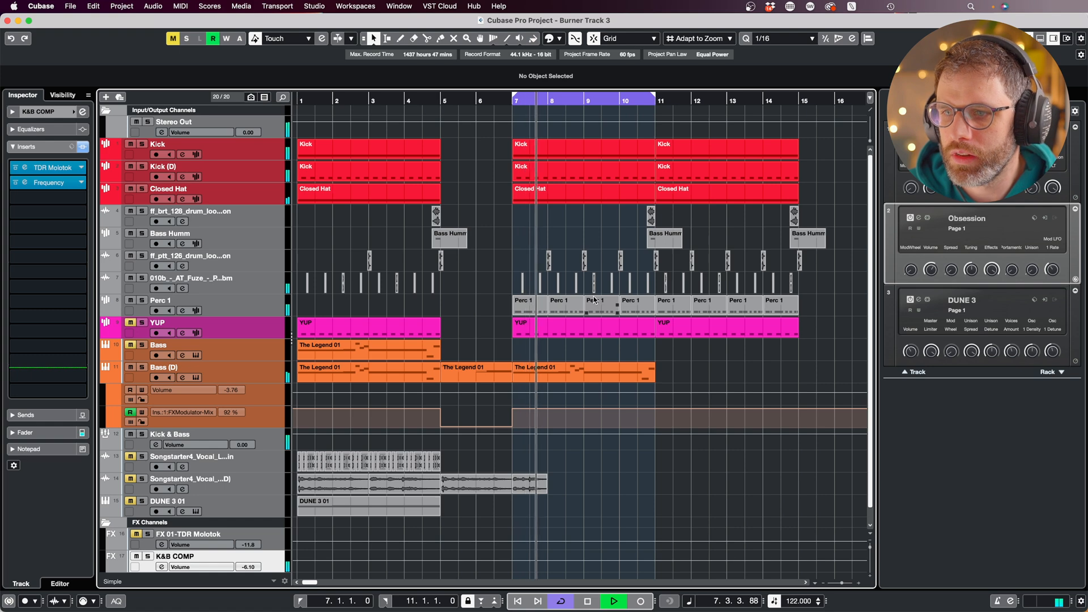
key("space")
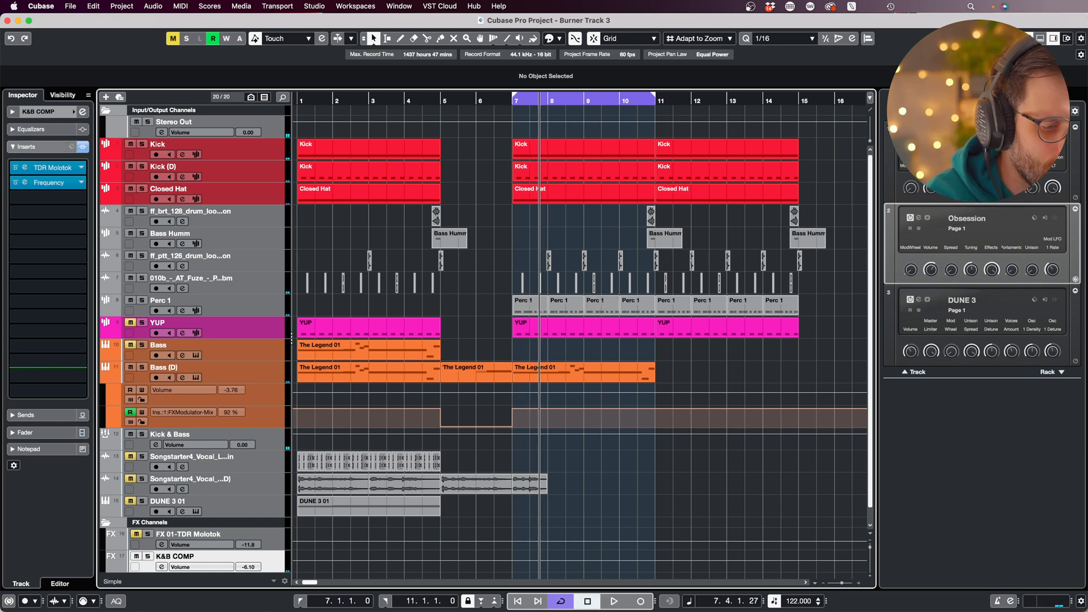
Open the MixConsole and bypass K&B COMP's Frequency EQ during playback to compare the sound without the low cut.
key("F3")
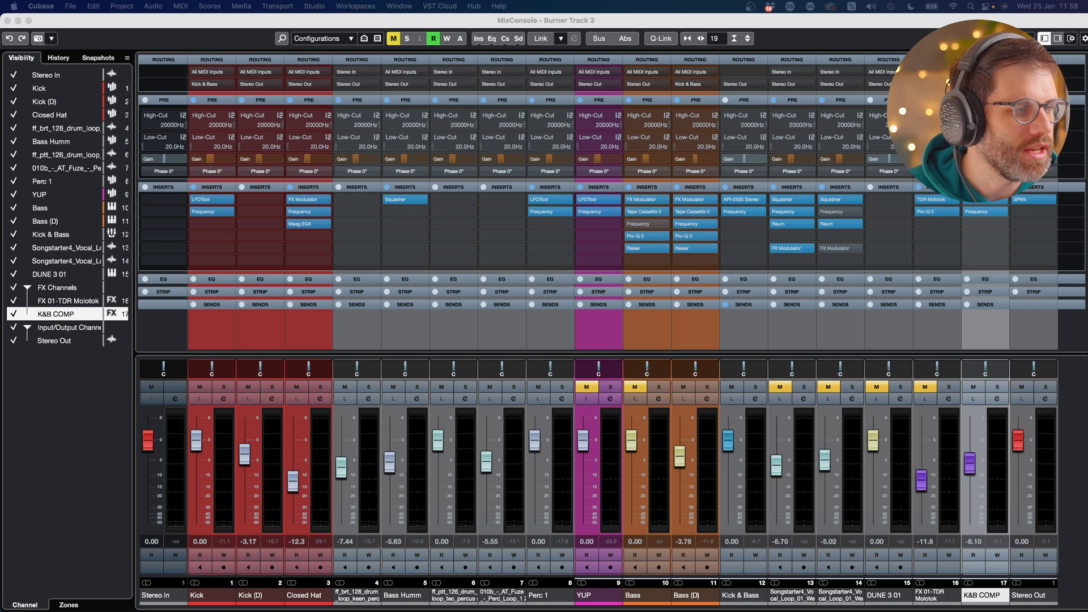
left_click(968, 212)
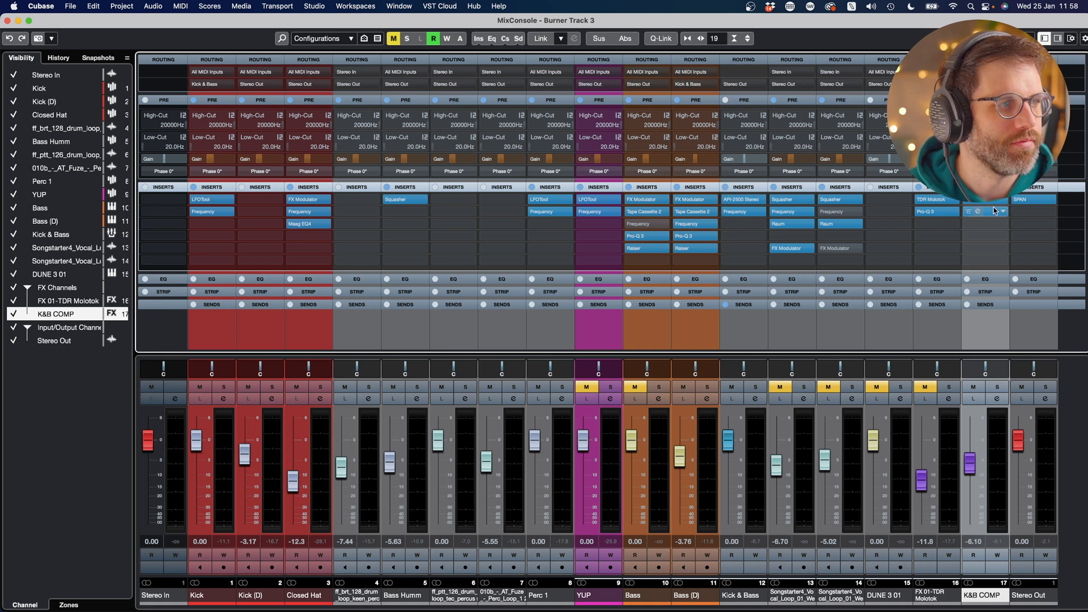
key("space")
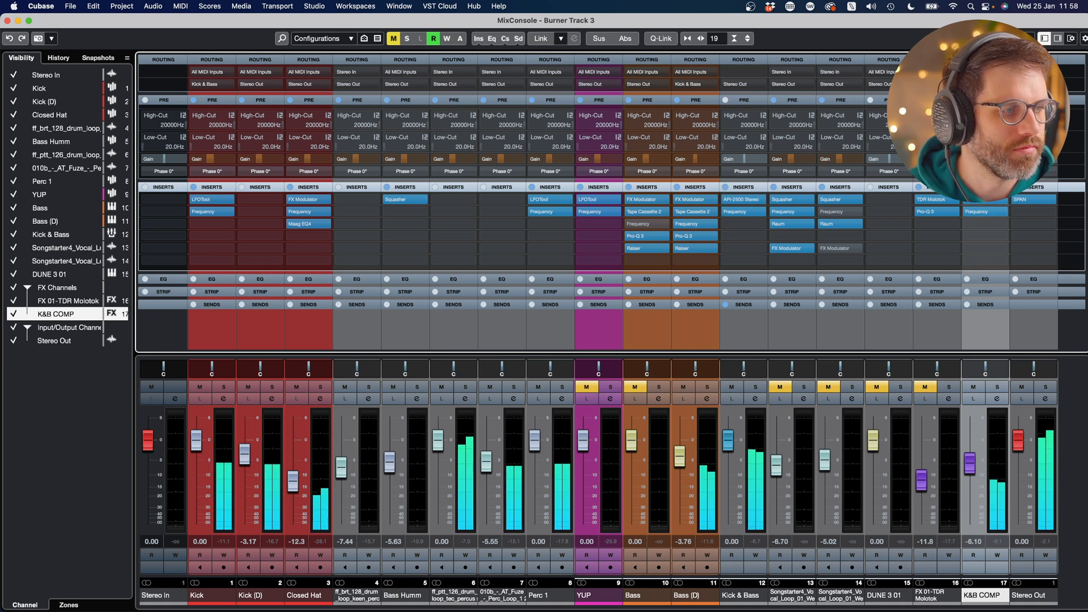
left_click(966, 212)
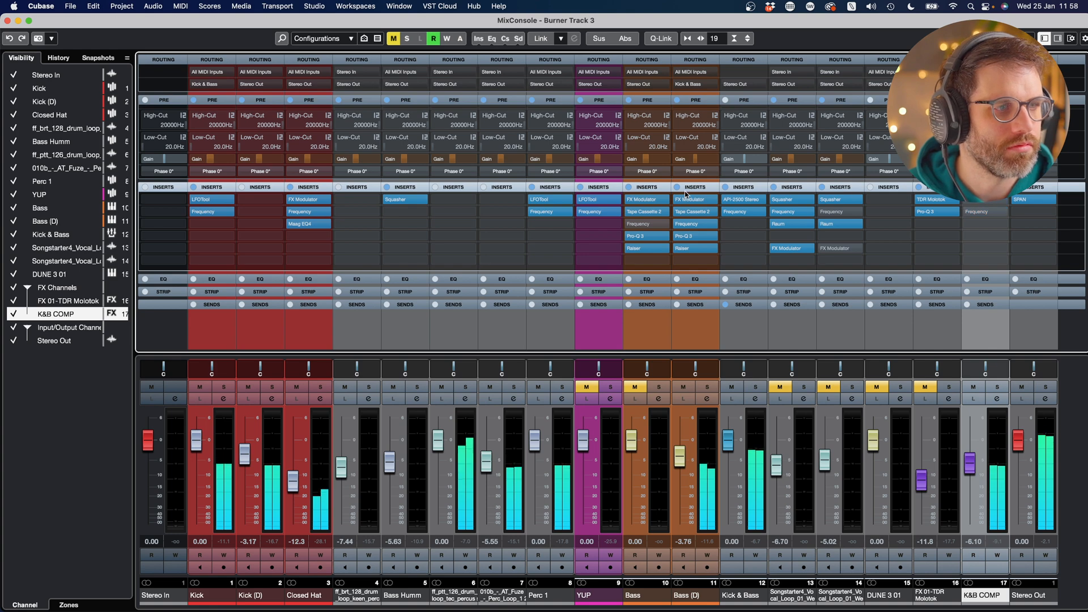
Compare the Kick & Bass group with its inserts bypassed and active during playback, and reactivate K&B COMP's Frequency EQ.
left_click(726, 188)
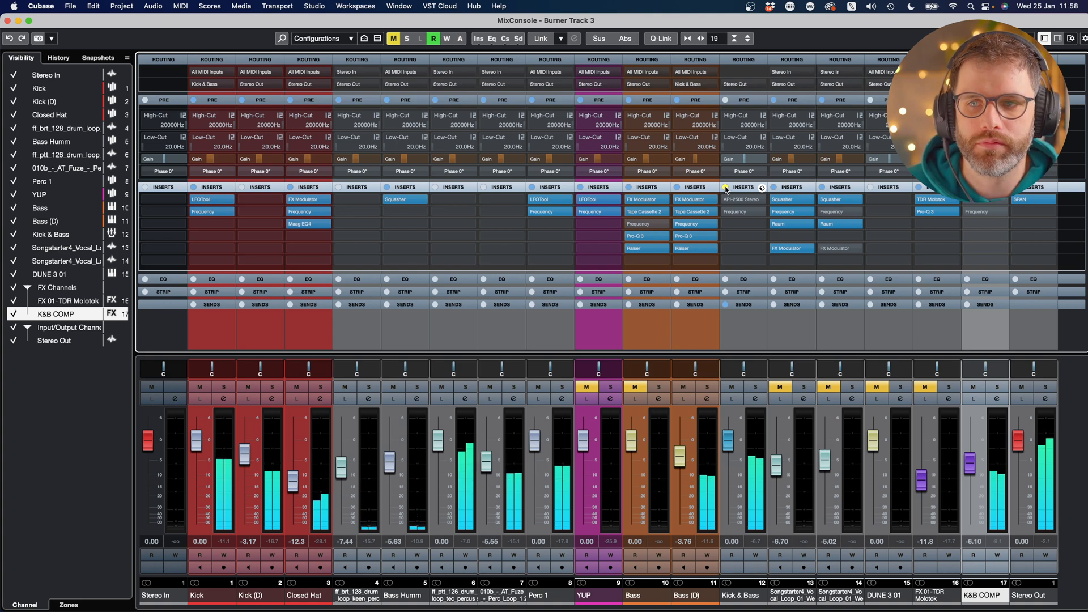
left_click(726, 188)
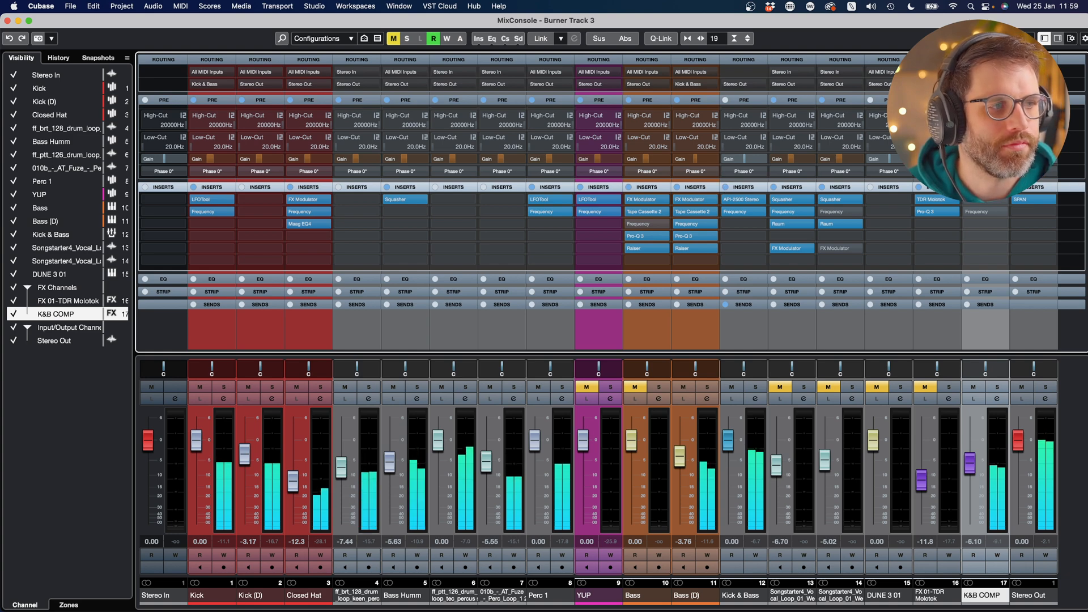
left_click(966, 187)
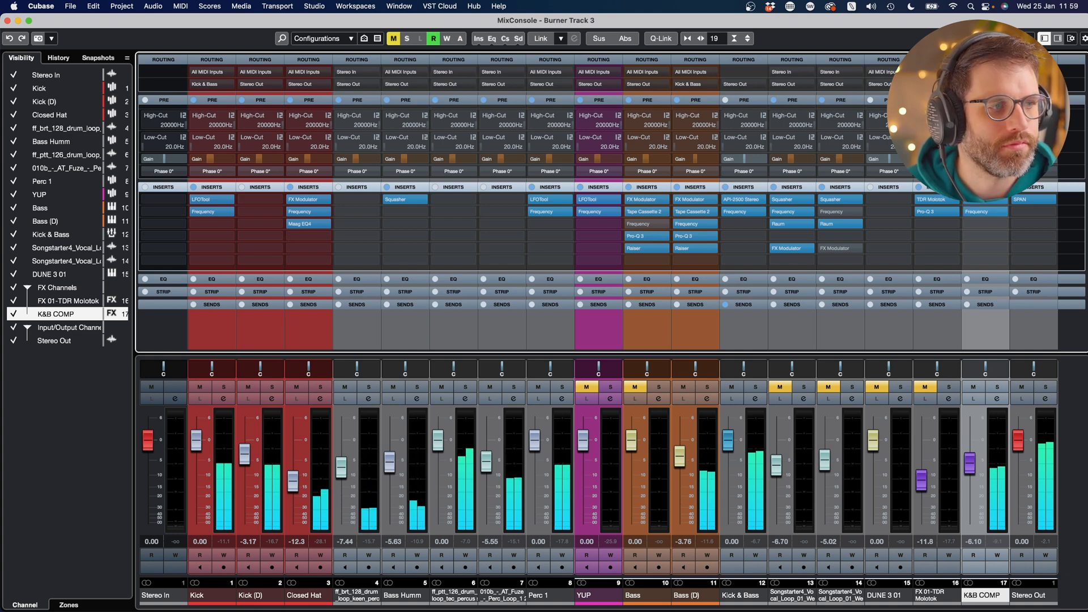